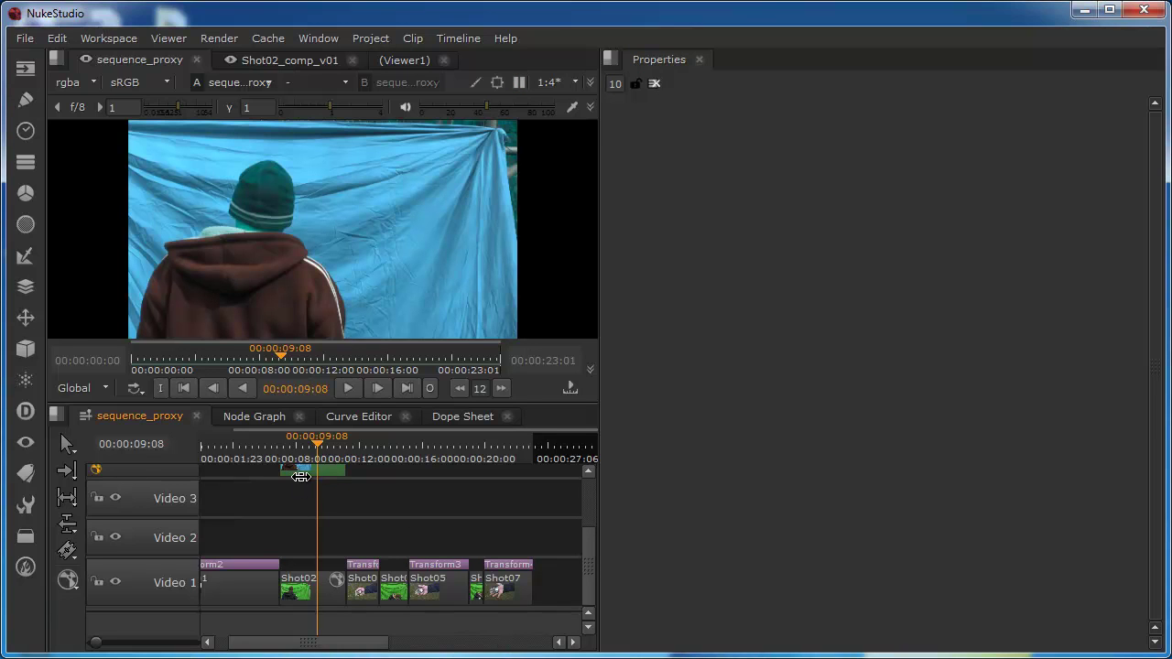
Open the Export dialog from the File menu, then enlarge it and move it to the upper left.
{"action": "left_click", "coordinate": [25, 39]}
{"action": "left_click", "coordinate": [83, 217]}
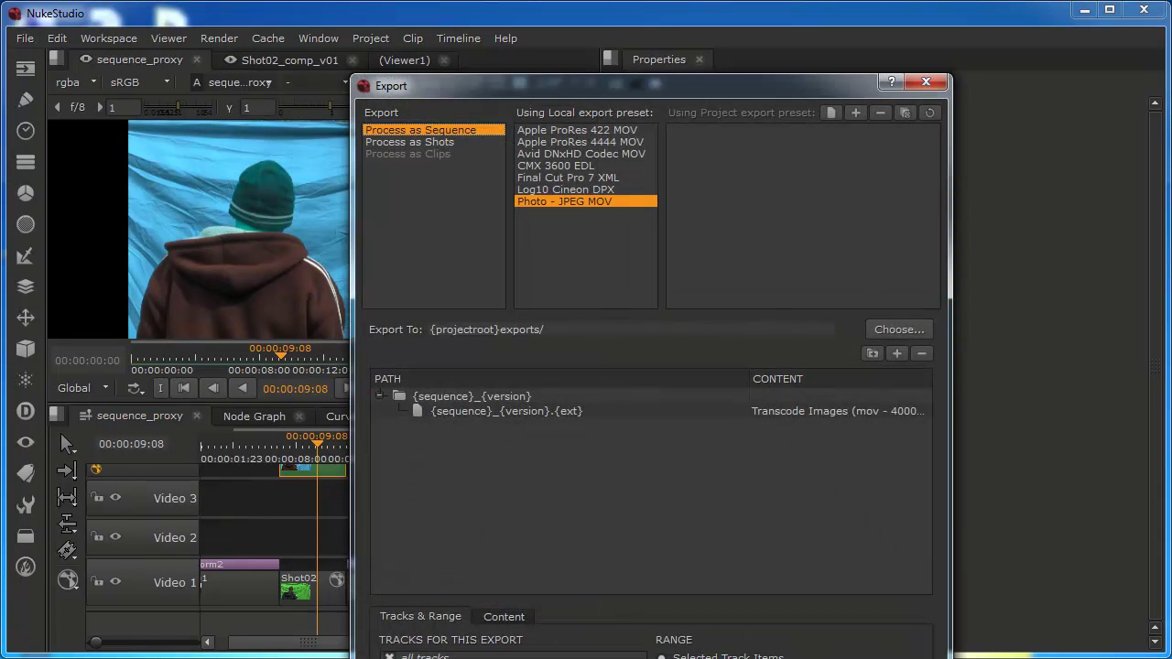
{"action": "left_click_drag", "start_coordinate": [952, 550], "coordinate": [1078, 565]}
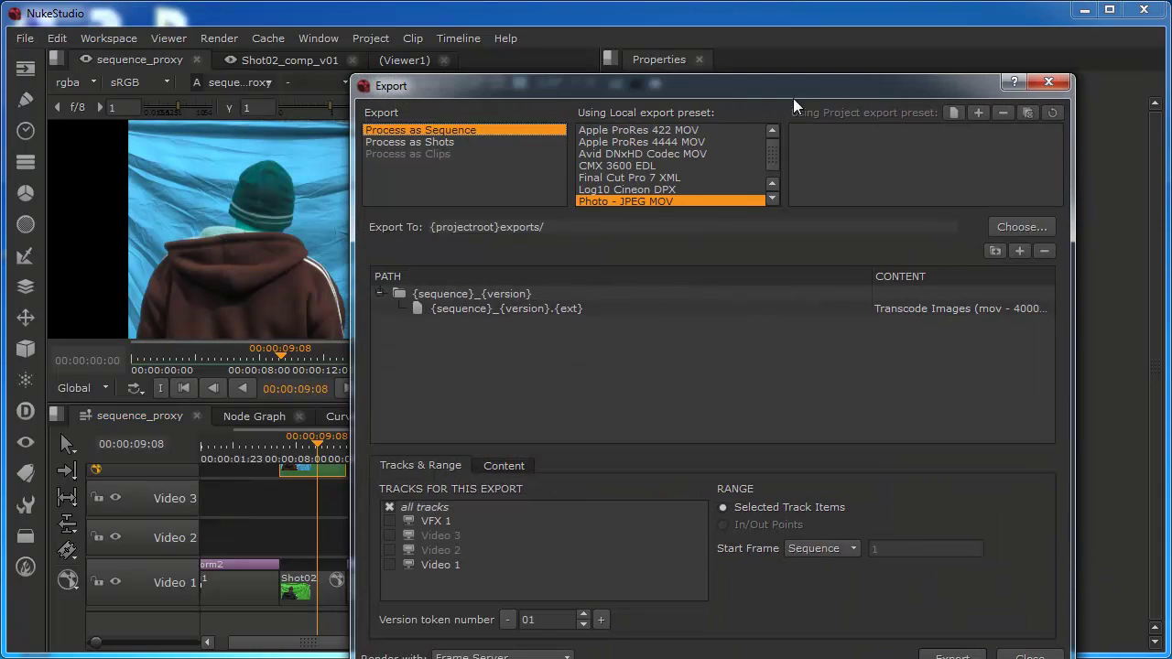
{"action": "left_click_drag", "start_coordinate": [793, 90], "coordinate": [653, 45]}
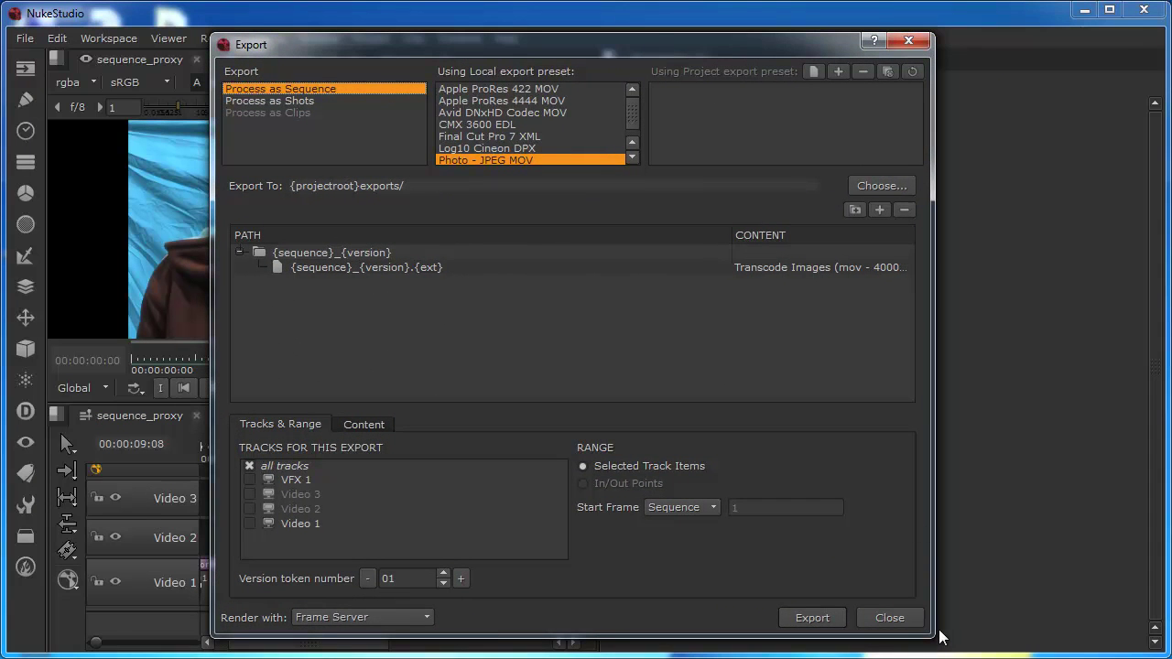
{"action": "left_click_drag", "start_coordinate": [935, 629], "coordinate": [1086, 629]}
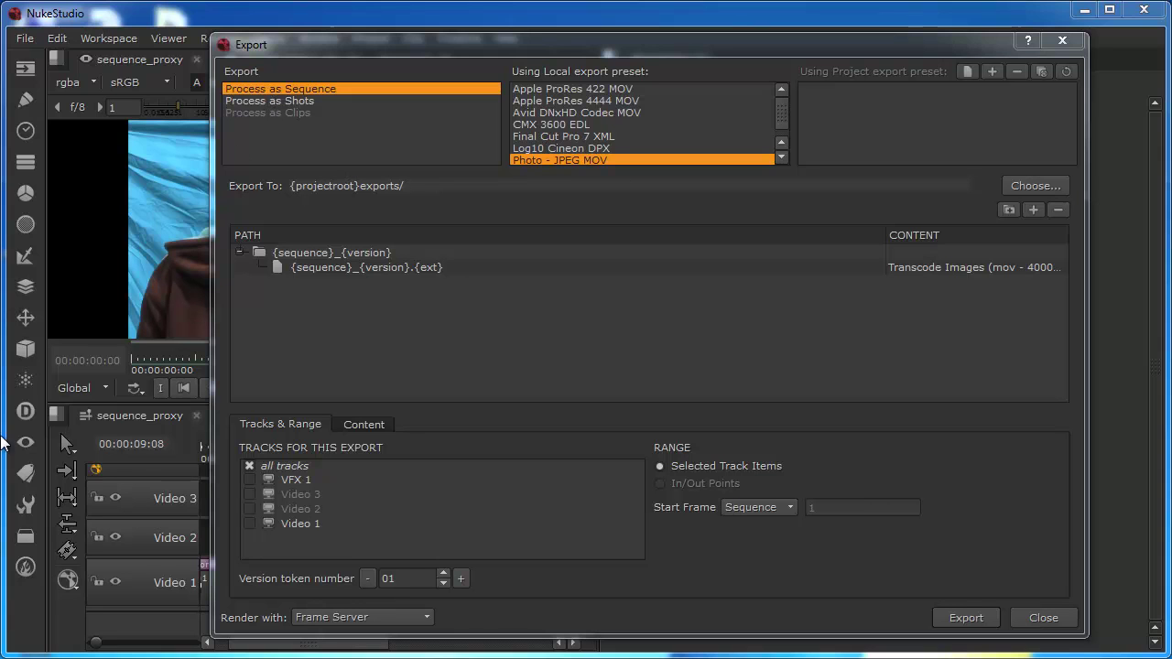
Select Process as Shots, try the With Annotations and Transcode Shots DPX presets, then pick Basic Nuke Shot.
{"action": "left_click", "coordinate": [295, 102]}
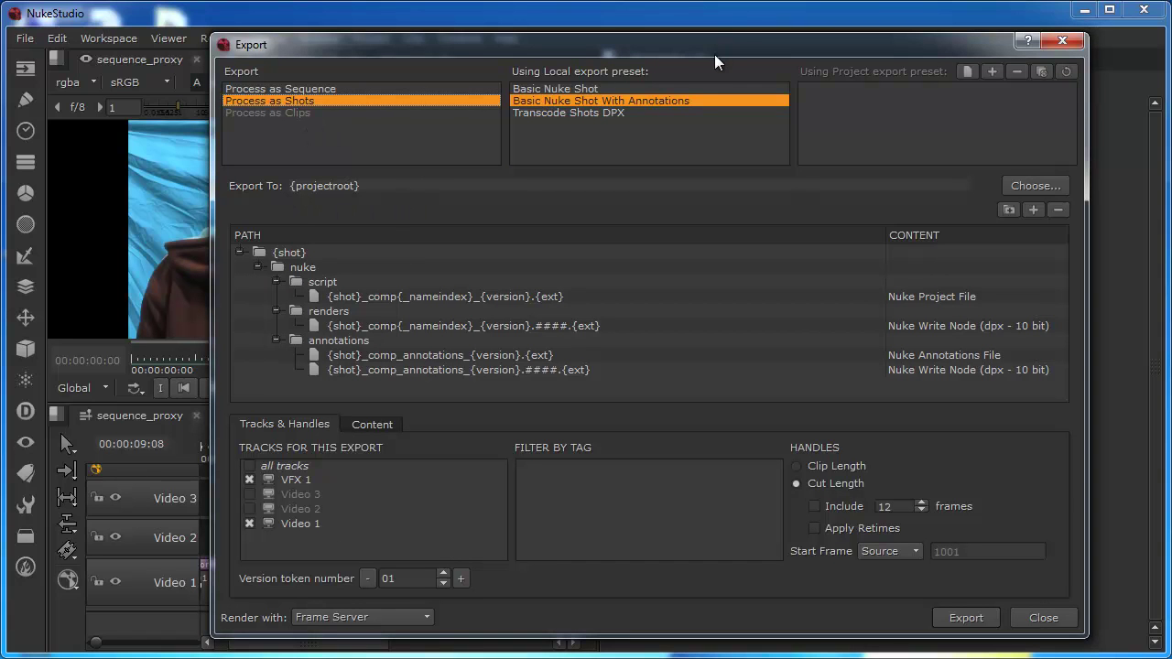
{"action": "left_click_drag", "start_coordinate": [607, 44], "coordinate": [840, 75]}
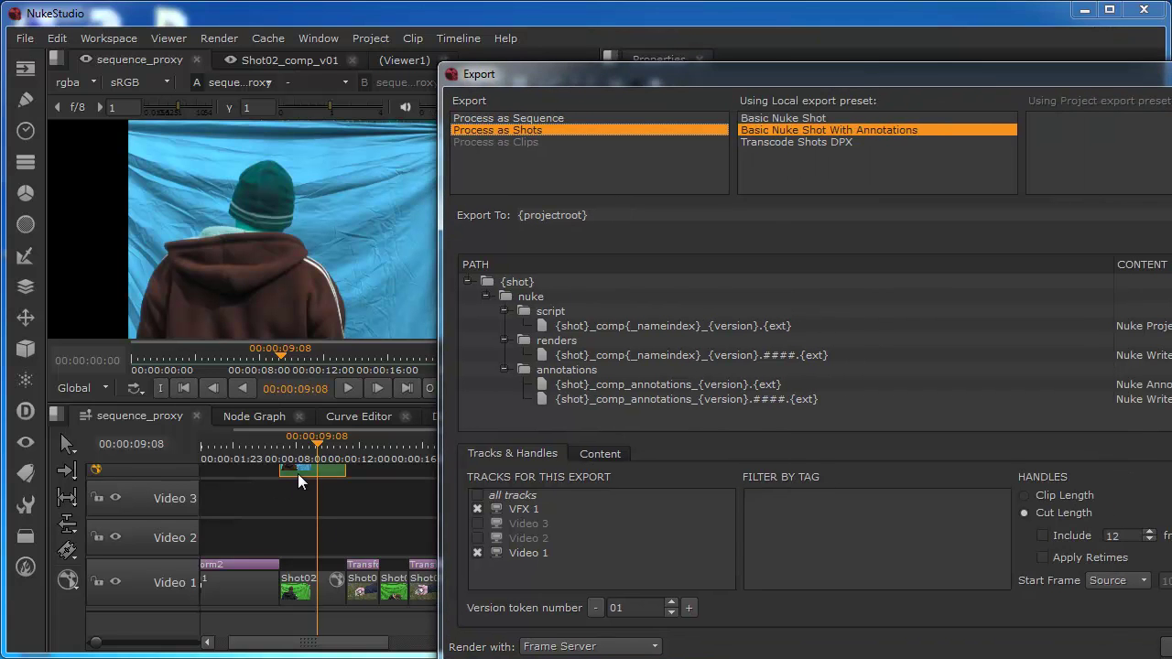
{"action": "left_click_drag", "start_coordinate": [938, 79], "coordinate": [691, 41]}
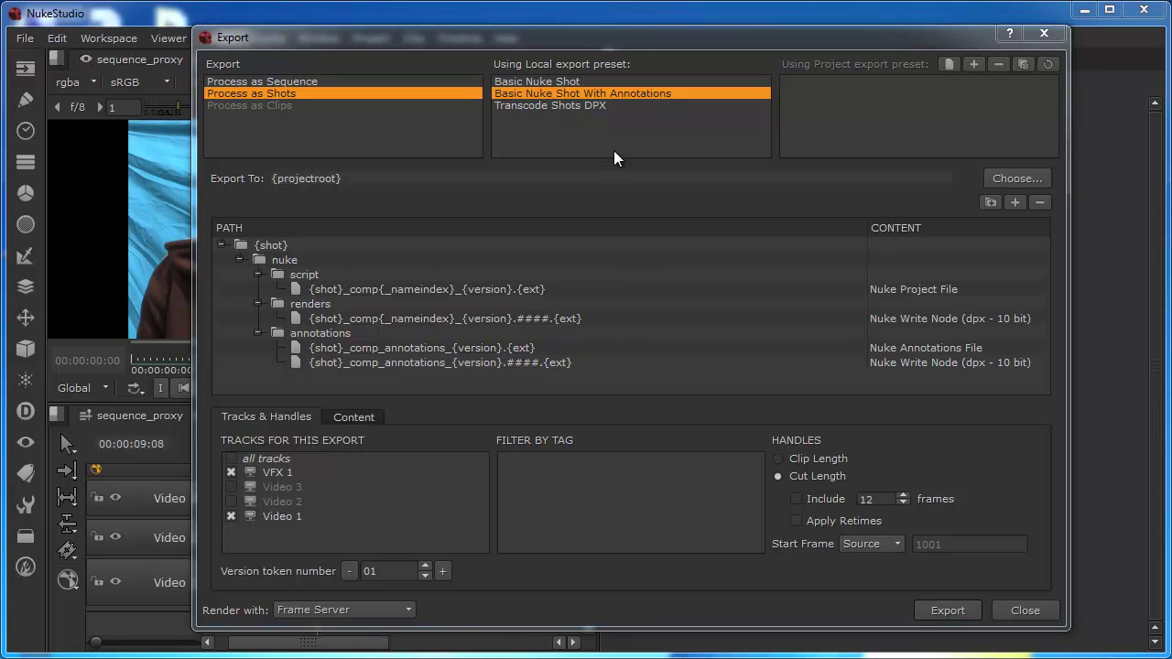
{"action": "left_click", "coordinate": [539, 82]}
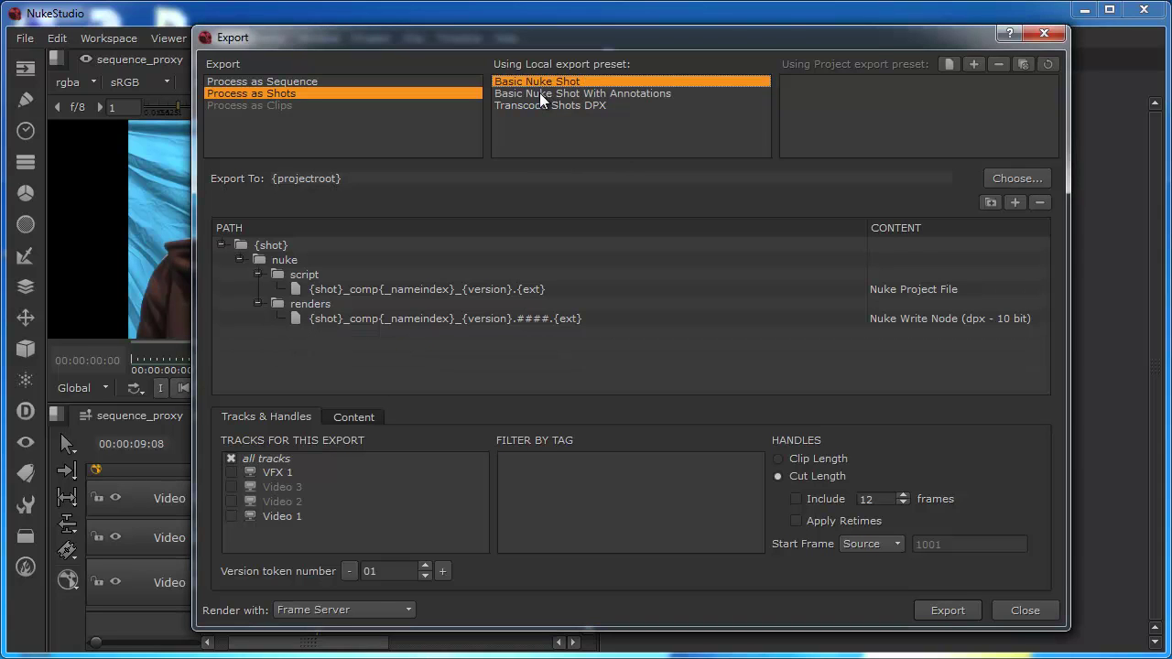
{"action": "left_click", "coordinate": [539, 93]}
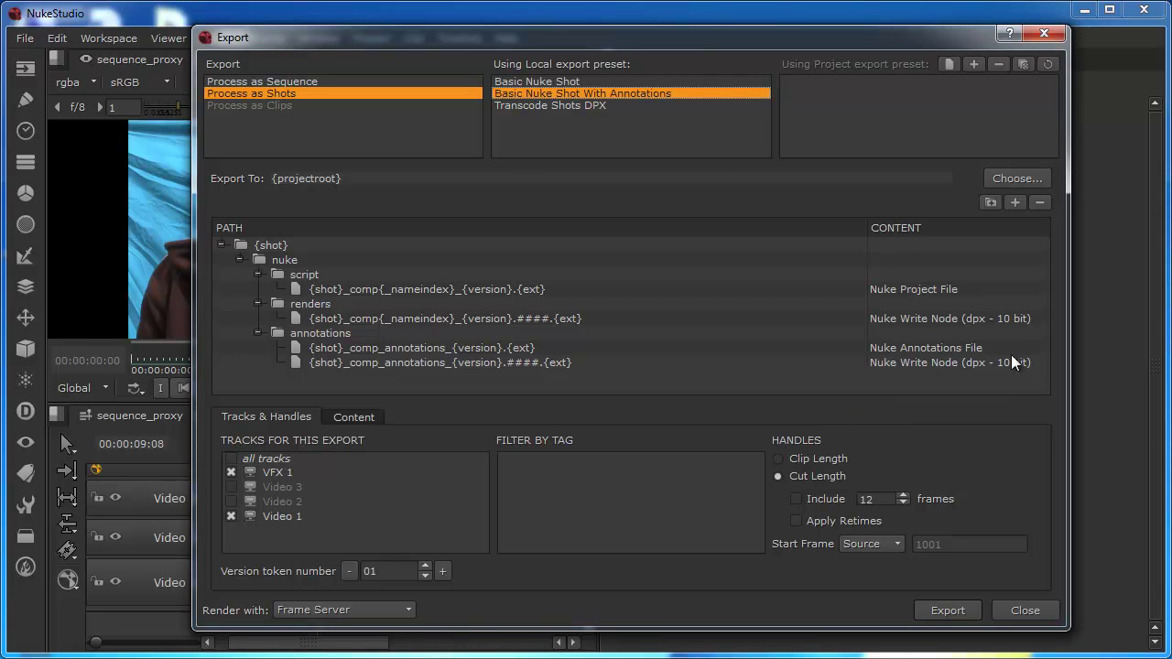
{"action": "left_click", "coordinate": [548, 106]}
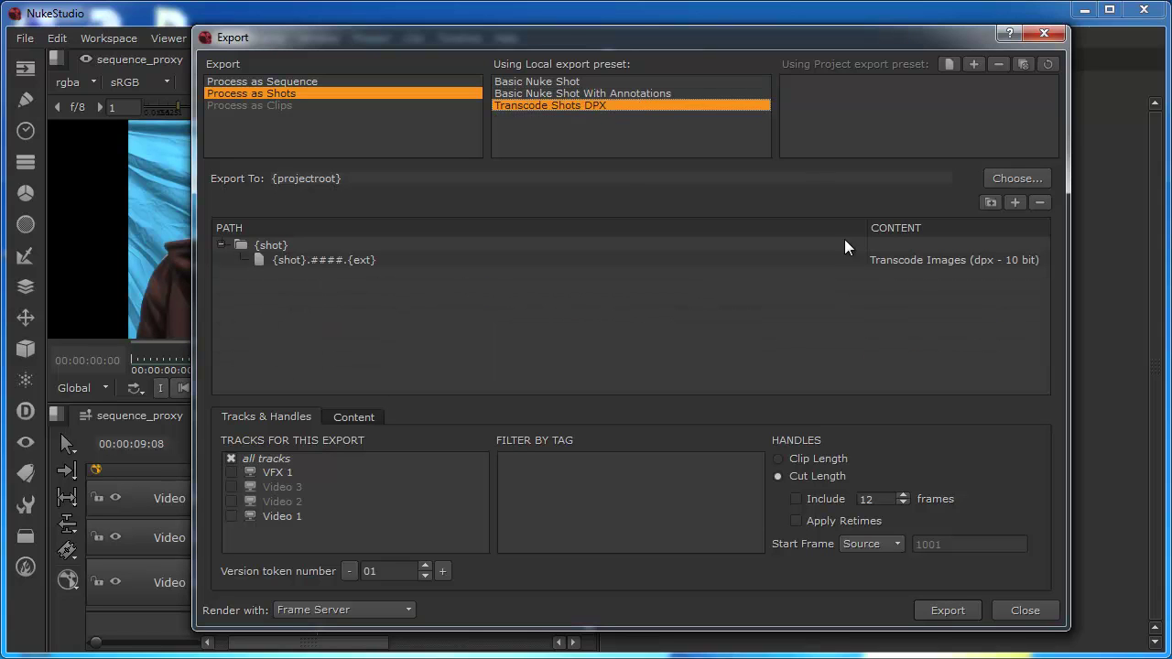
{"action": "left_click", "coordinate": [529, 83]}
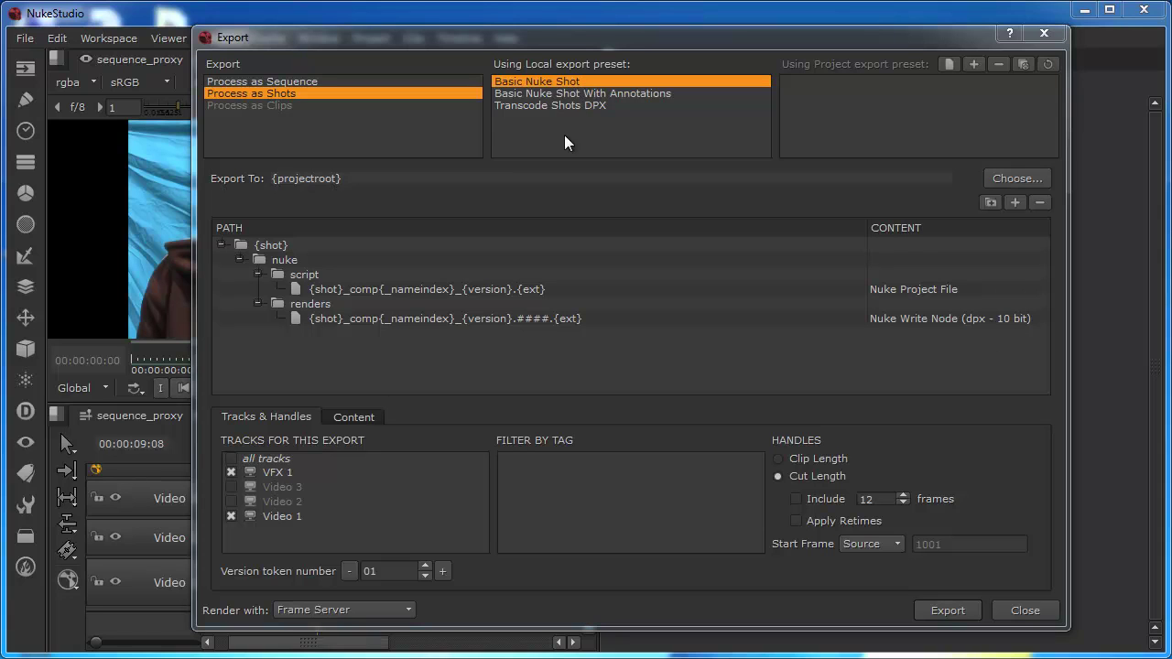
Select the renders .####.{ext} row to show its output file settings.
{"action": "left_click", "coordinate": [392, 320]}
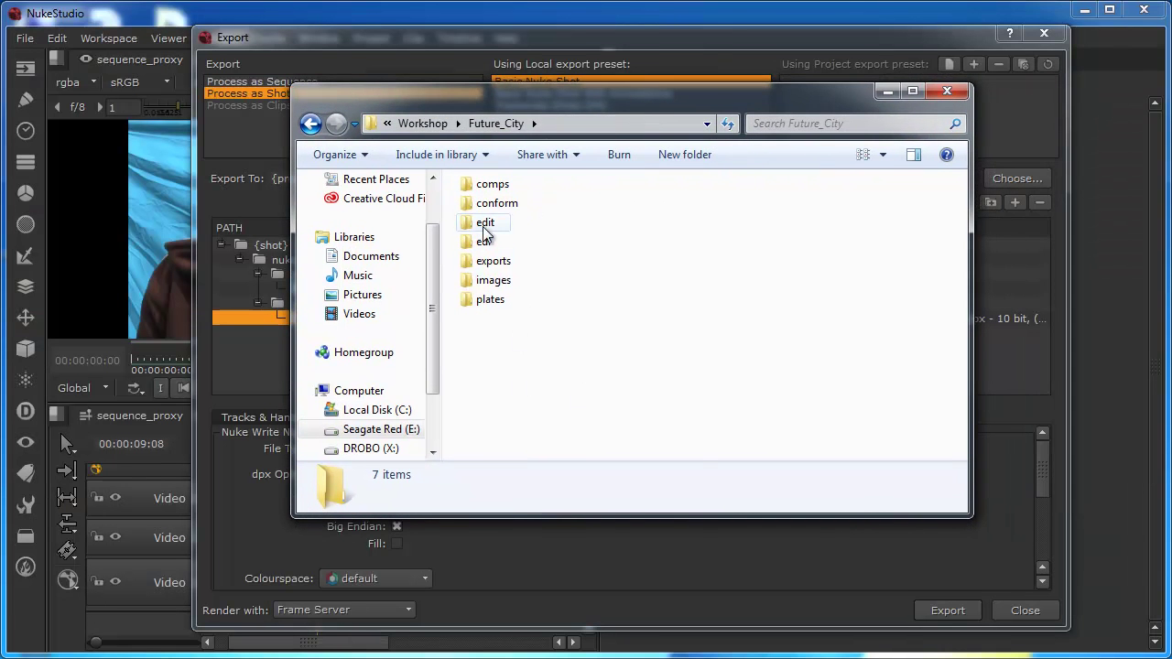
Browse to comps > Shot02 > nuke and select its annotations, renders and script folders.
{"action": "double_click", "coordinate": [469, 184]}
{"action": "double_click", "coordinate": [465, 211]}
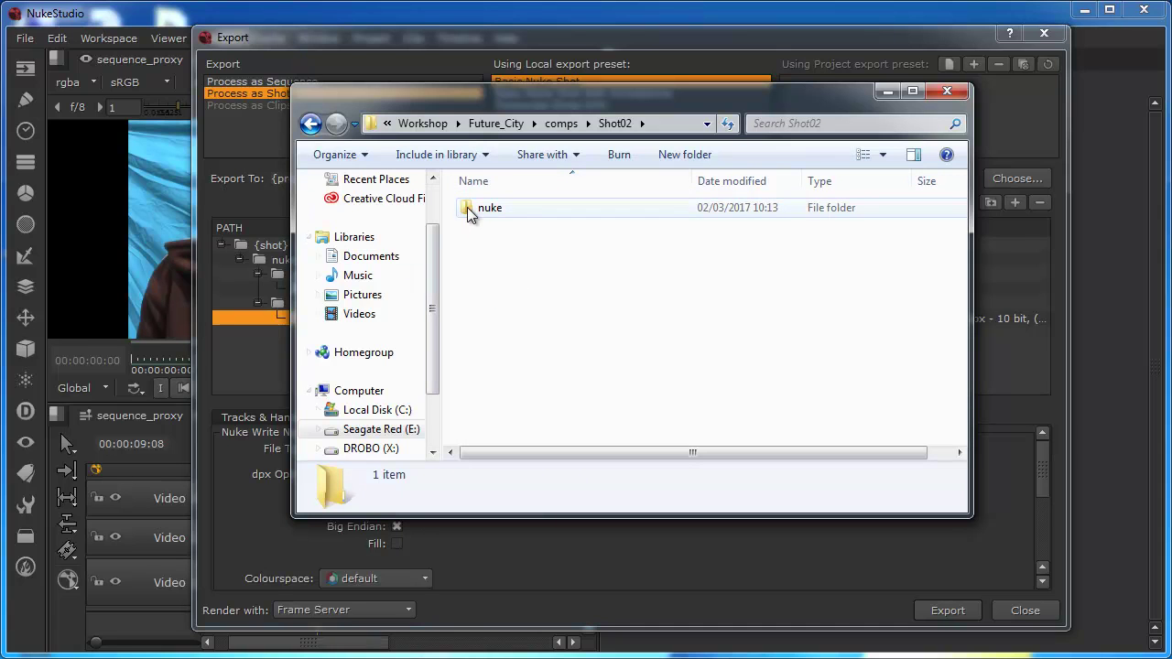
{"action": "left_click", "coordinate": [562, 123]}
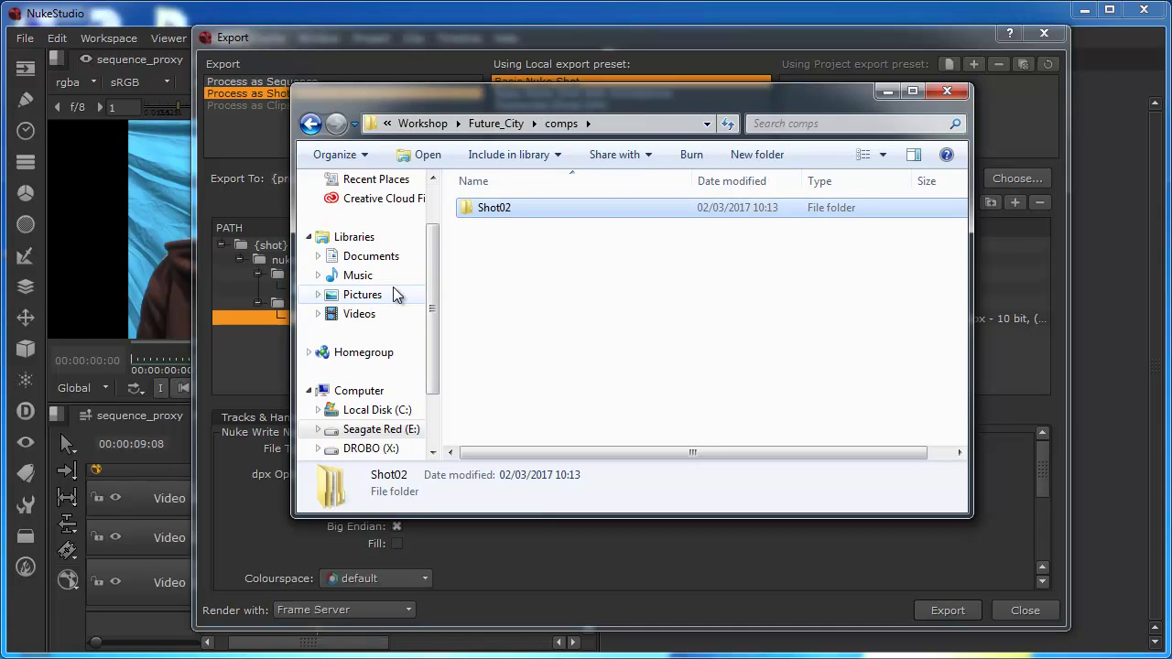
{"action": "double_click", "coordinate": [468, 210]}
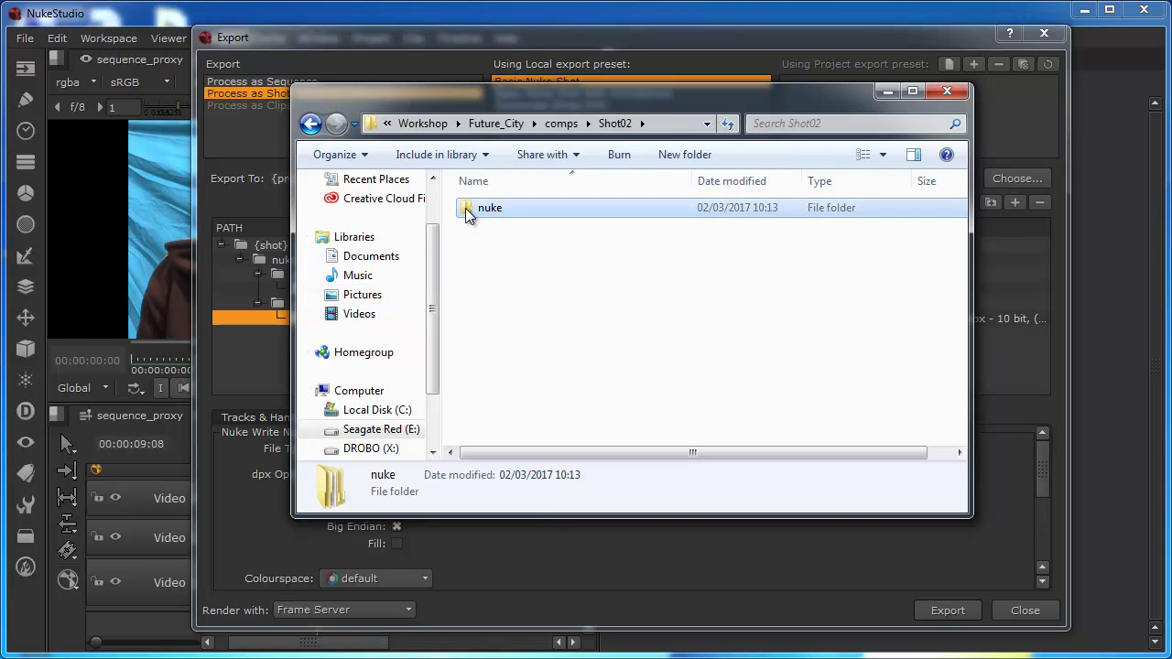
{"action": "double_click", "coordinate": [468, 210]}
{"action": "left_click_drag", "start_coordinate": [515, 316], "coordinate": [470, 217]}
Inspect the three Shot02 comp scripts in the script folder, then view the renders folder.
{"action": "double_click", "coordinate": [470, 246]}
{"action": "left_click_drag", "start_coordinate": [628, 319], "coordinate": [477, 197]}
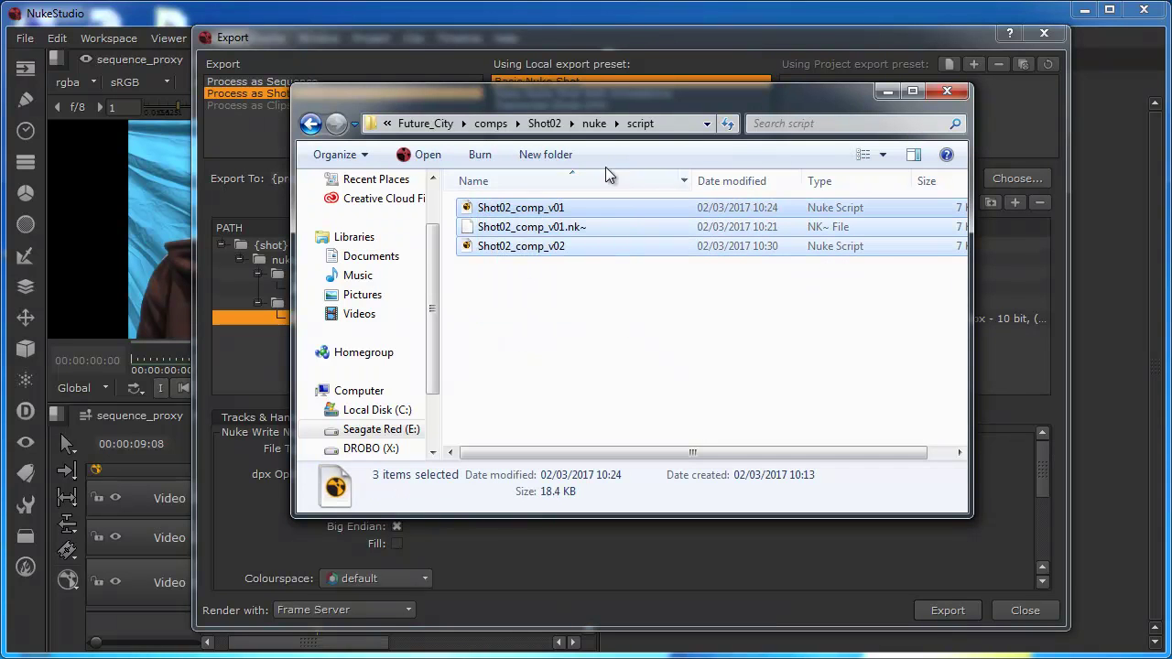
{"action": "left_click", "coordinate": [594, 122]}
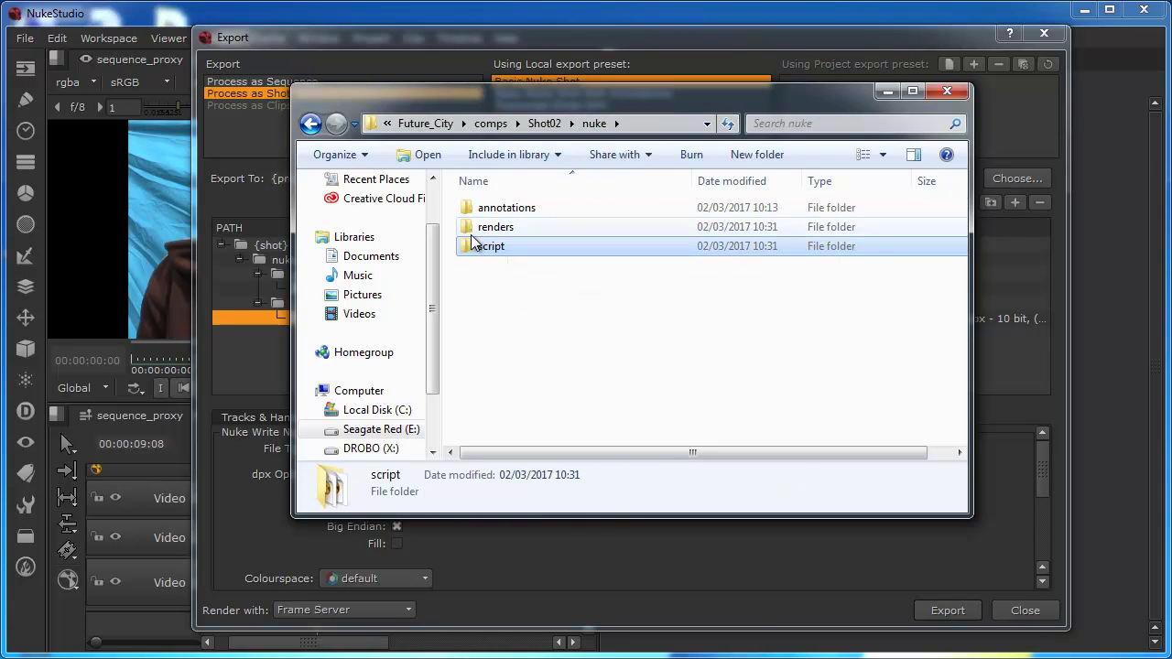
{"action": "double_click", "coordinate": [485, 227]}
{"action": "mouse_move", "coordinate": [959, 188]}
{"action": "left_mouse_down"}
{"action": "mouse_move", "coordinate": [970, 211]}
{"action": "mouse_move", "coordinate": [961, 419]}
{"action": "mouse_move", "coordinate": [957, 183]}
{"action": "left_mouse_up"}
Check the Shot02_comp_annotations_v01 script, return to Shot02 and cancel the folder browser.
{"action": "left_click", "coordinate": [517, 122]}
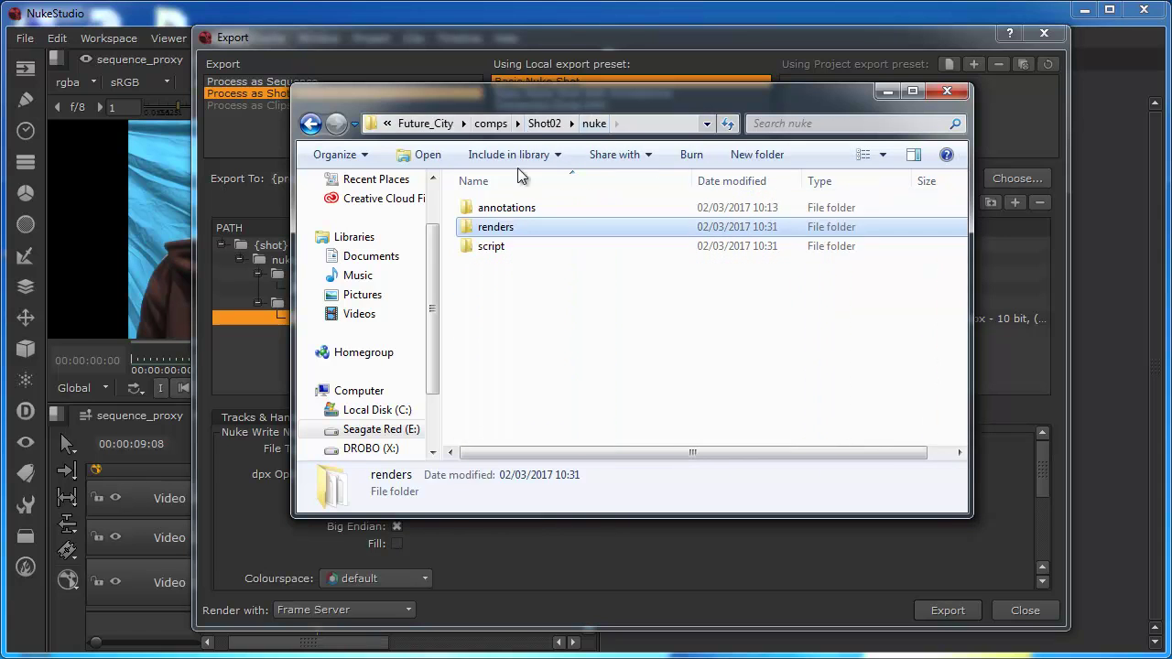
{"action": "double_click", "coordinate": [499, 209]}
{"action": "left_click", "coordinate": [499, 211]}
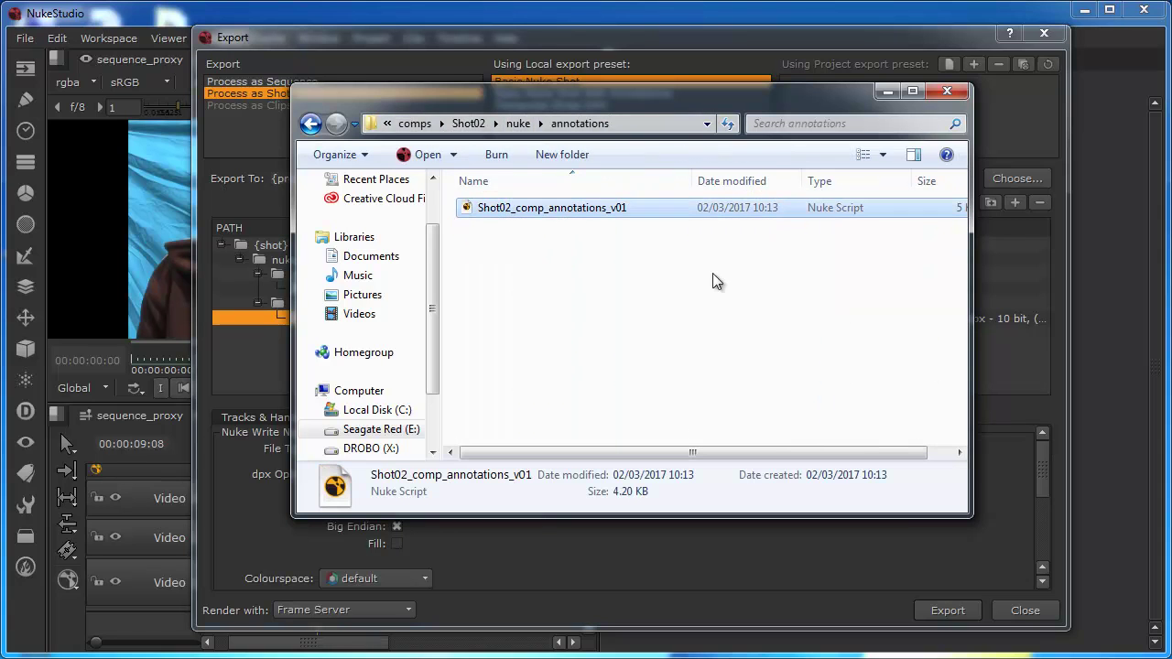
{"action": "left_click", "coordinate": [517, 126]}
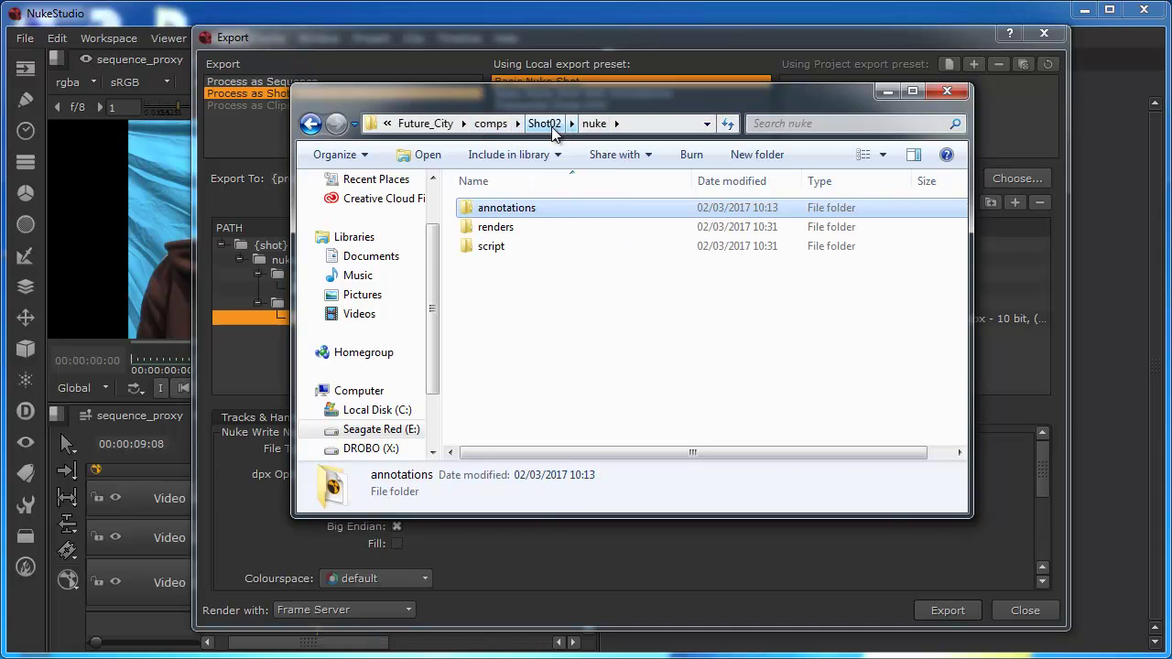
{"action": "left_click", "coordinate": [544, 126]}
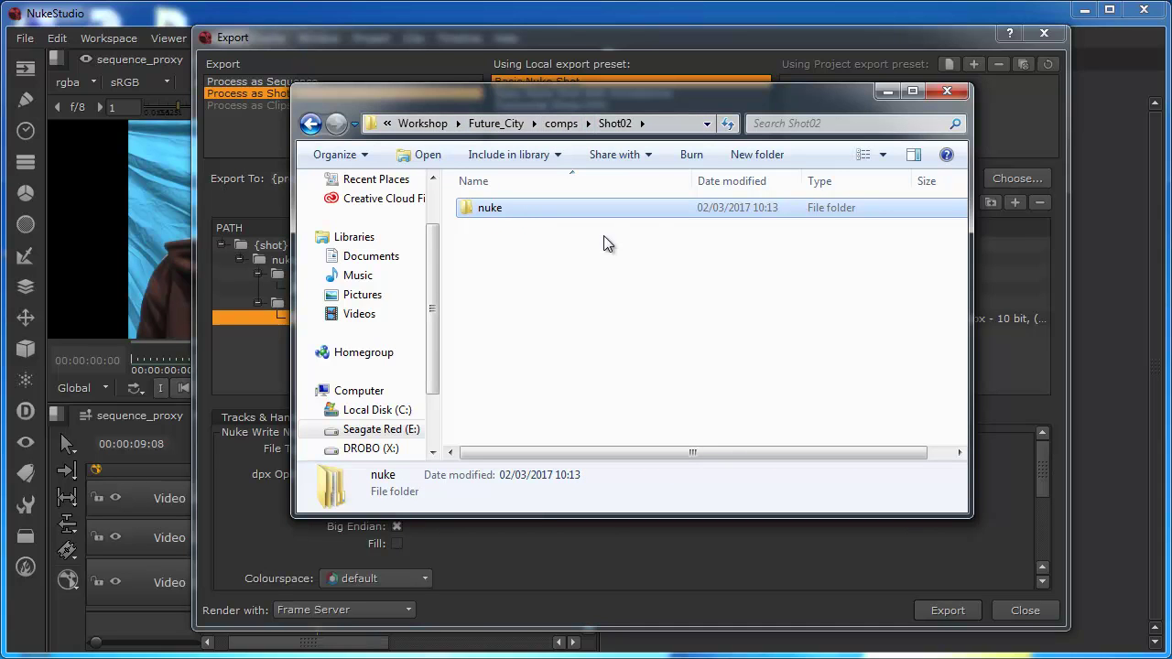
{"action": "key", "text": "Escape"}
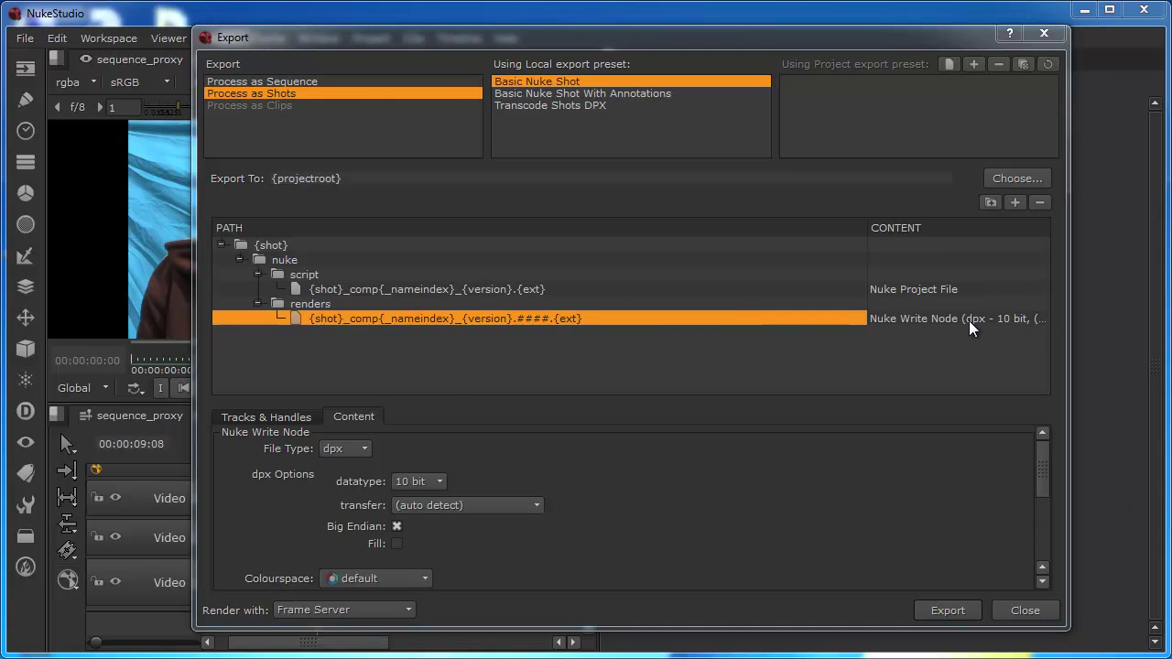
Widen the CONTENT column and switch the renders entry from Nuke Write Node to Transcode Images.
{"action": "left_click_drag", "start_coordinate": [866, 226], "coordinate": [709, 226]}
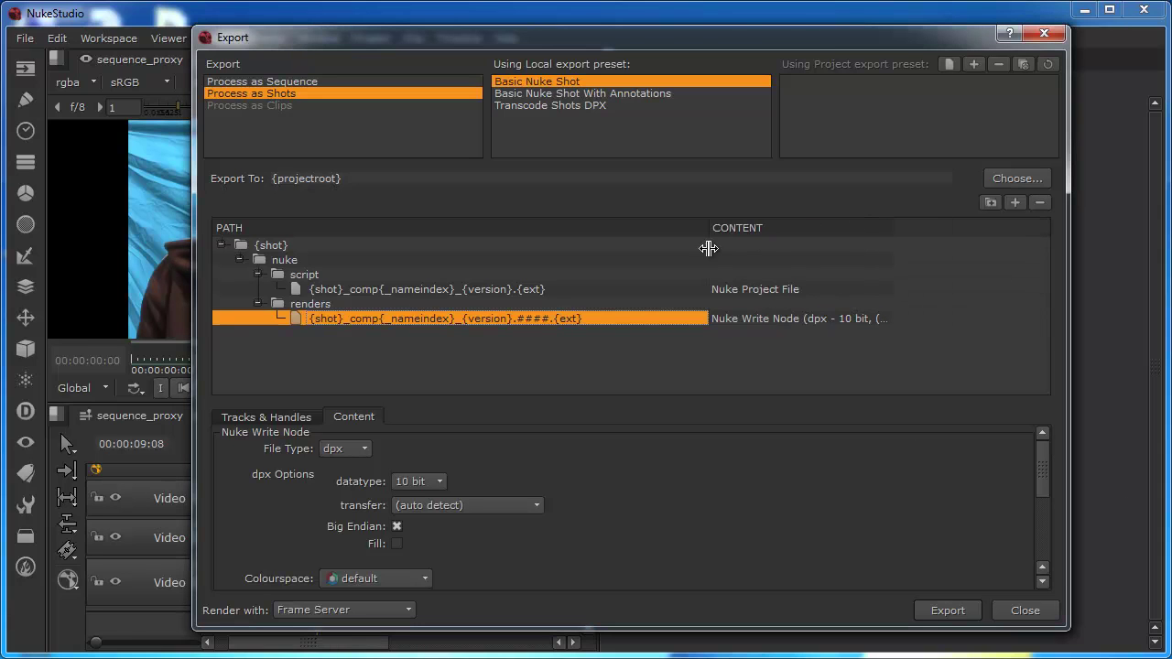
{"action": "left_click", "coordinate": [796, 321]}
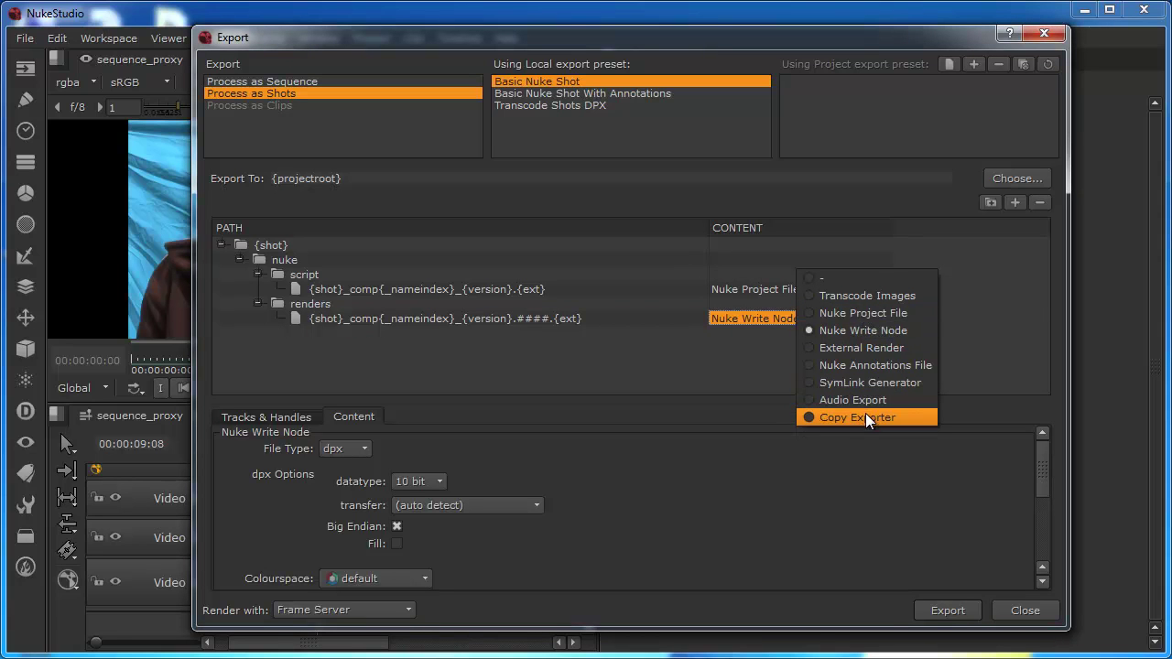
{"action": "left_click", "coordinate": [867, 297]}
{"action": "left_click", "coordinate": [794, 318]}
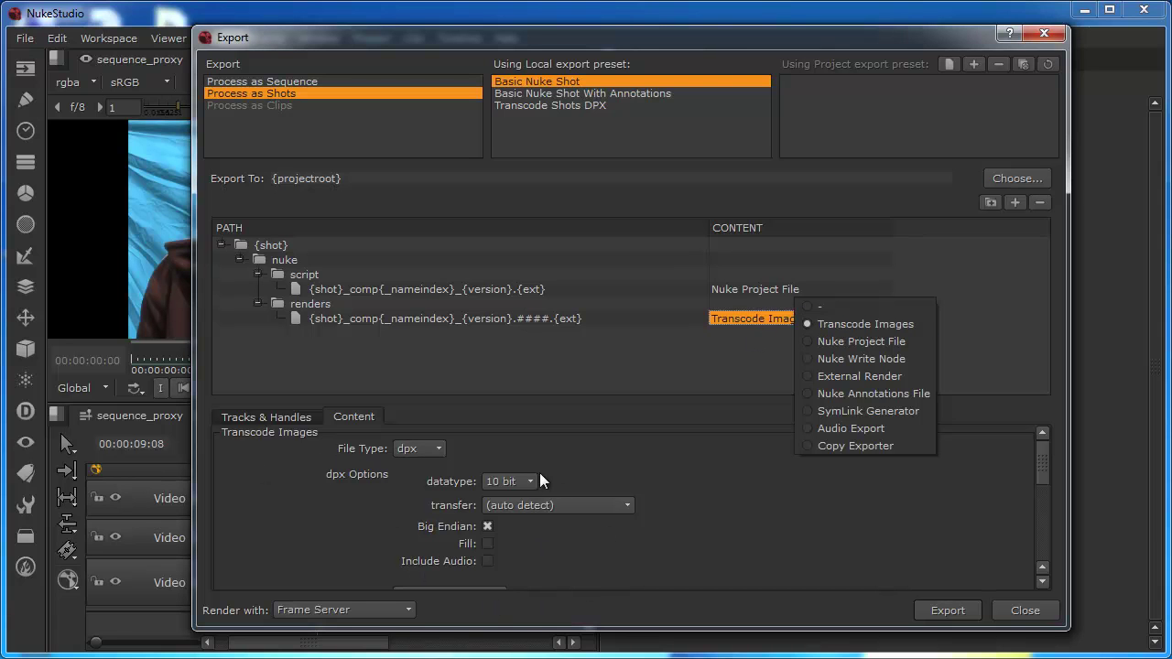
Keep Transcode Images and set the renders output File Type to mov.
{"action": "left_click", "coordinate": [587, 469]}
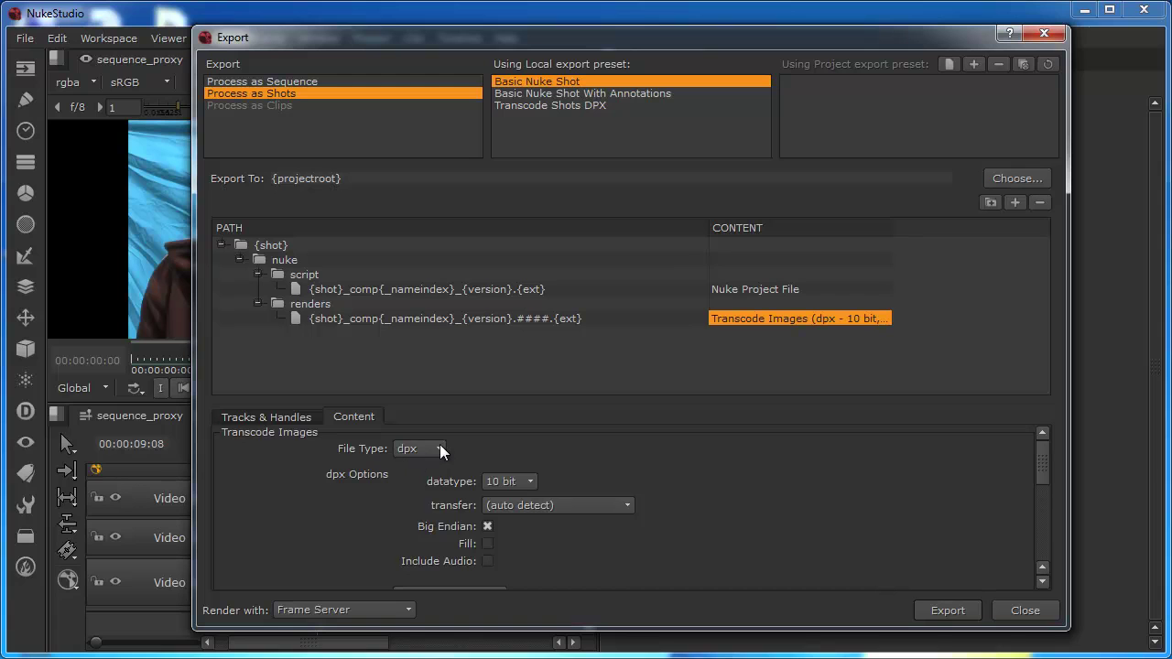
{"action": "left_click", "coordinate": [439, 447]}
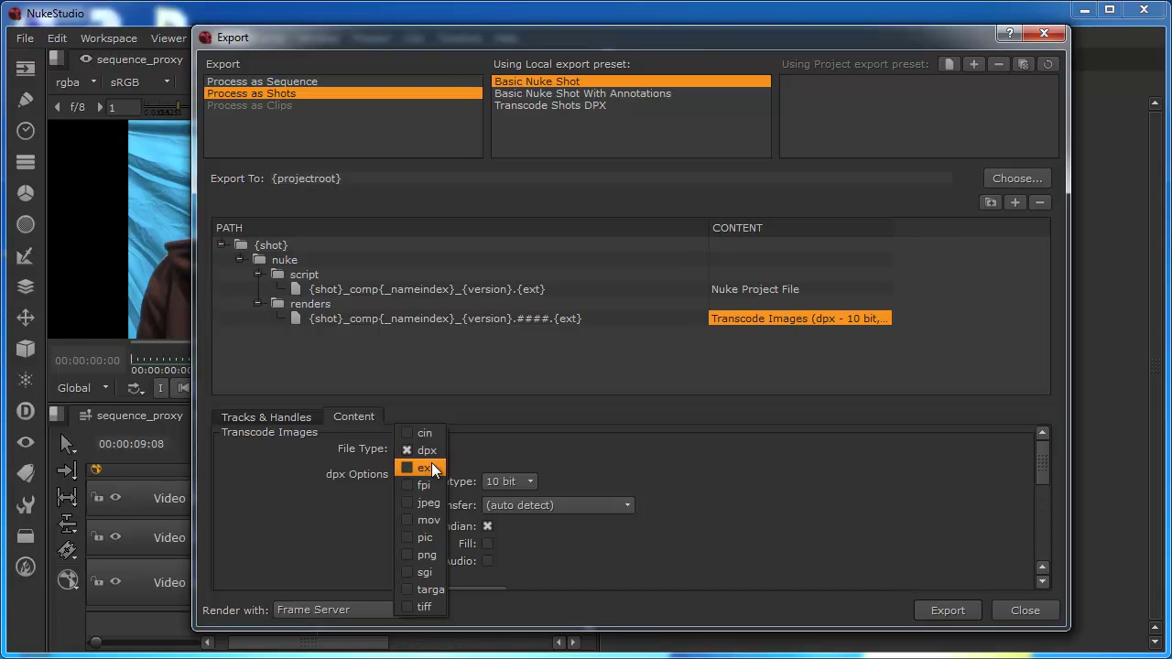
{"action": "left_click", "coordinate": [429, 517]}
{"action": "left_click_drag", "start_coordinate": [1039, 461], "coordinate": [1033, 471]}
{"action": "left_click", "coordinate": [579, 476]}
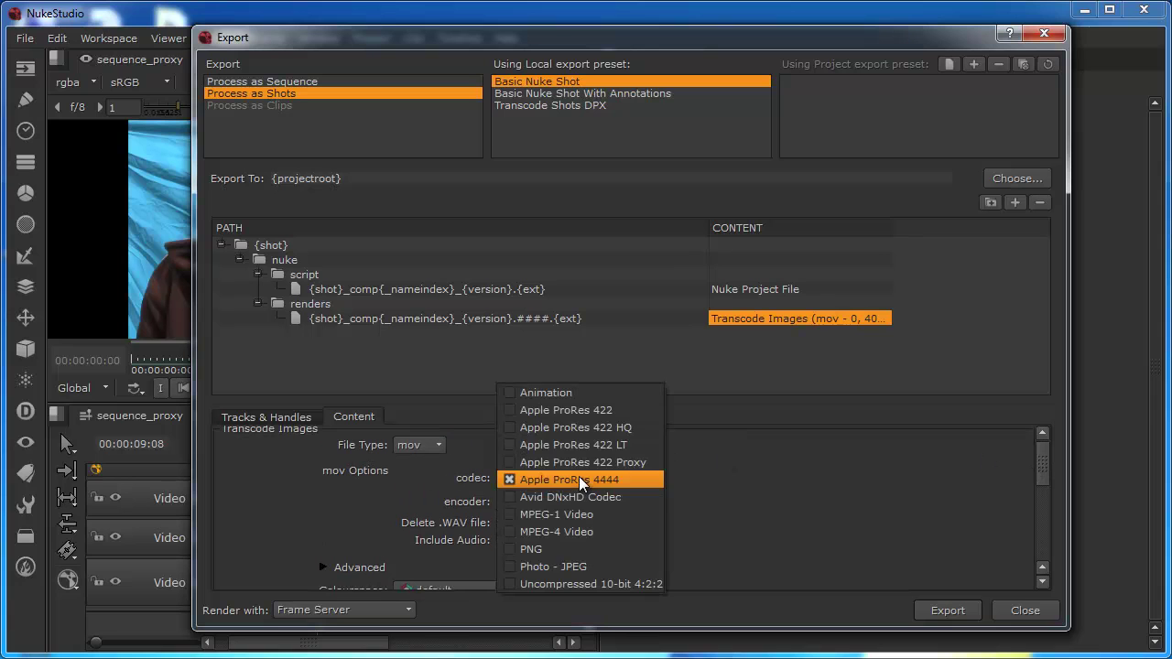
Set the mov codec to Photo - JPEG and include audio in the output.
{"action": "left_click", "coordinate": [577, 565]}
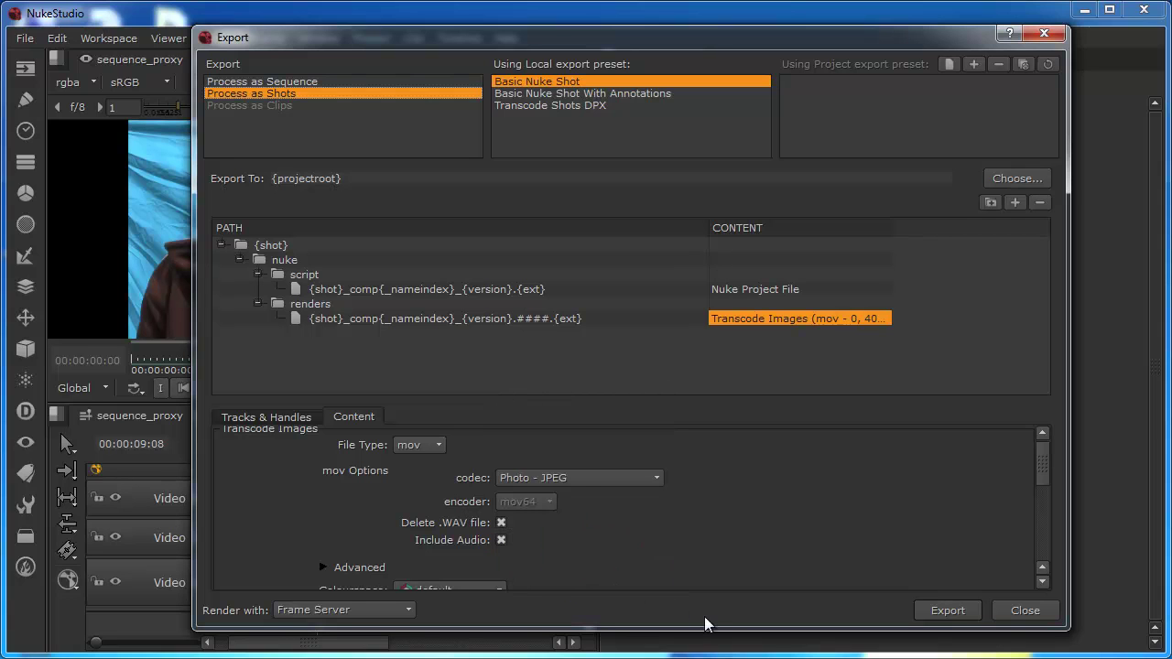
{"action": "left_click", "coordinate": [500, 540]}
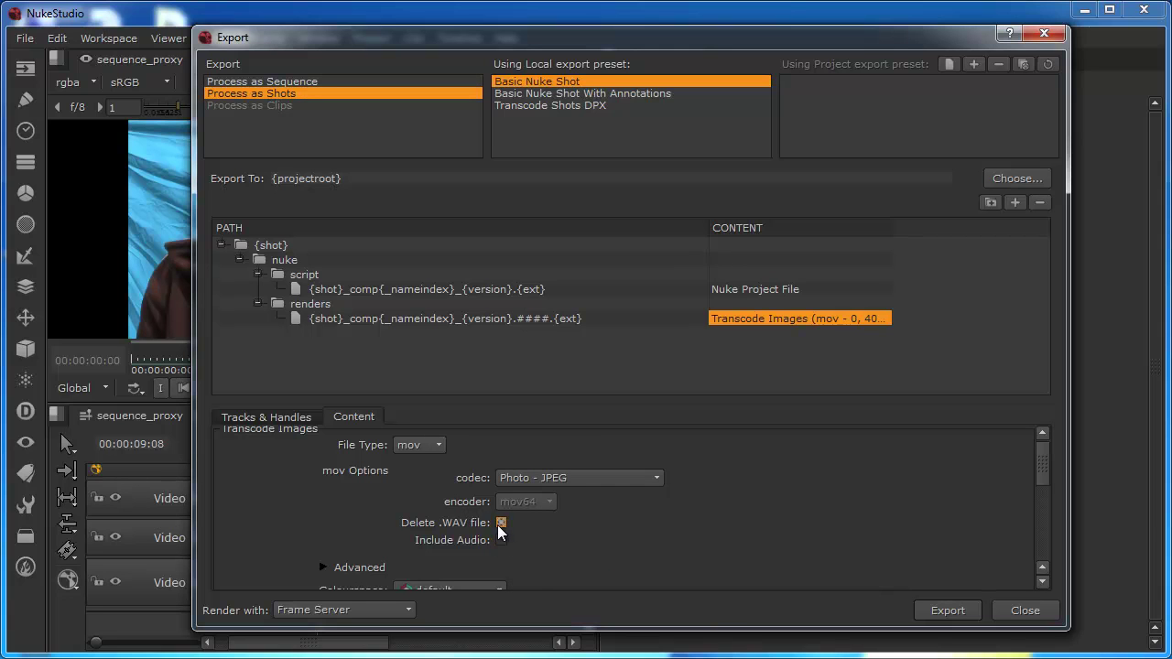
{"action": "scroll", "coordinate": [1036, 469], "scroll_direction": "down", "scroll_amount": 4}
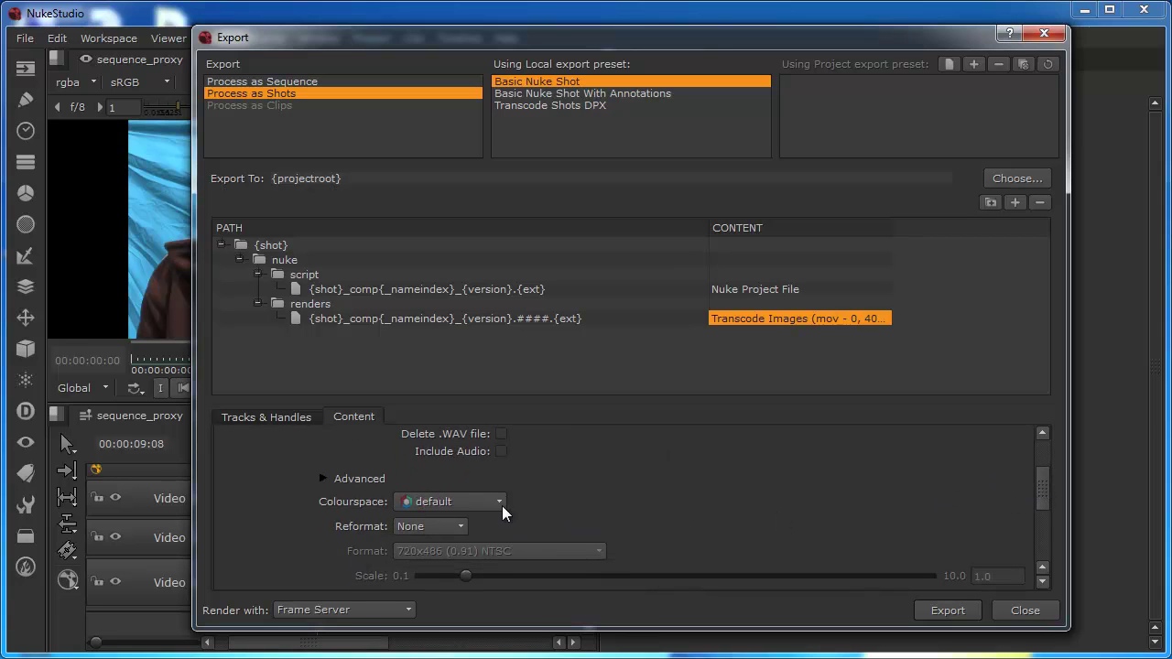
Set Reformat to 'to format' with the 1920x1080 HD_1080 format.
{"action": "left_click", "coordinate": [440, 530]}
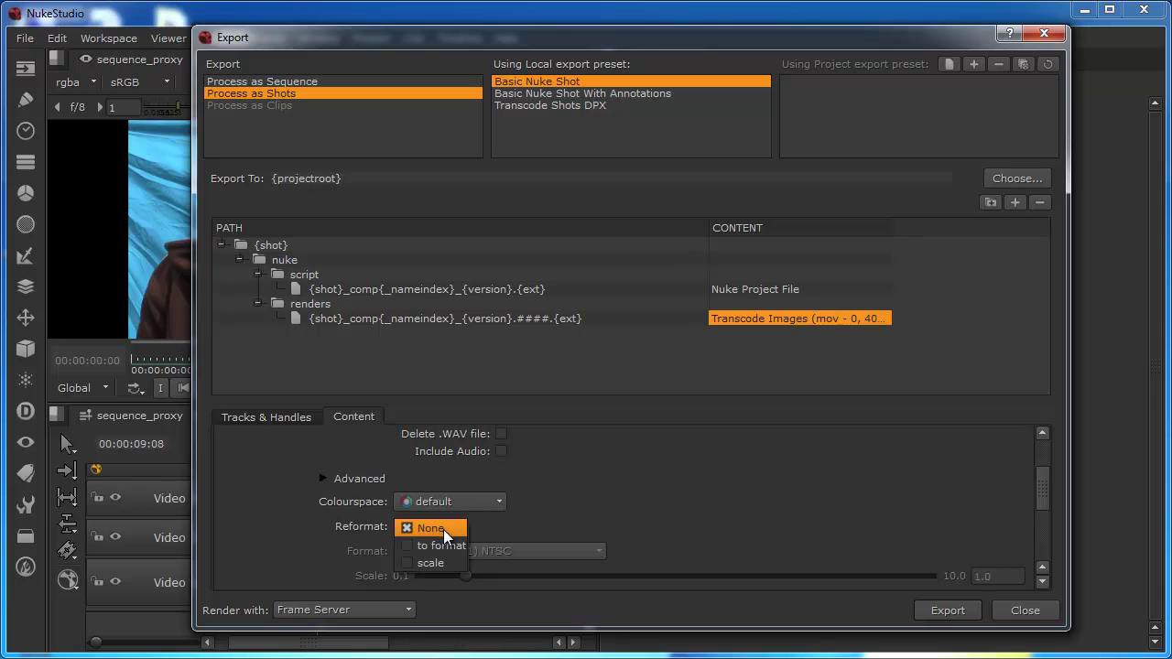
{"action": "left_click", "coordinate": [450, 547]}
{"action": "left_click", "coordinate": [451, 547]}
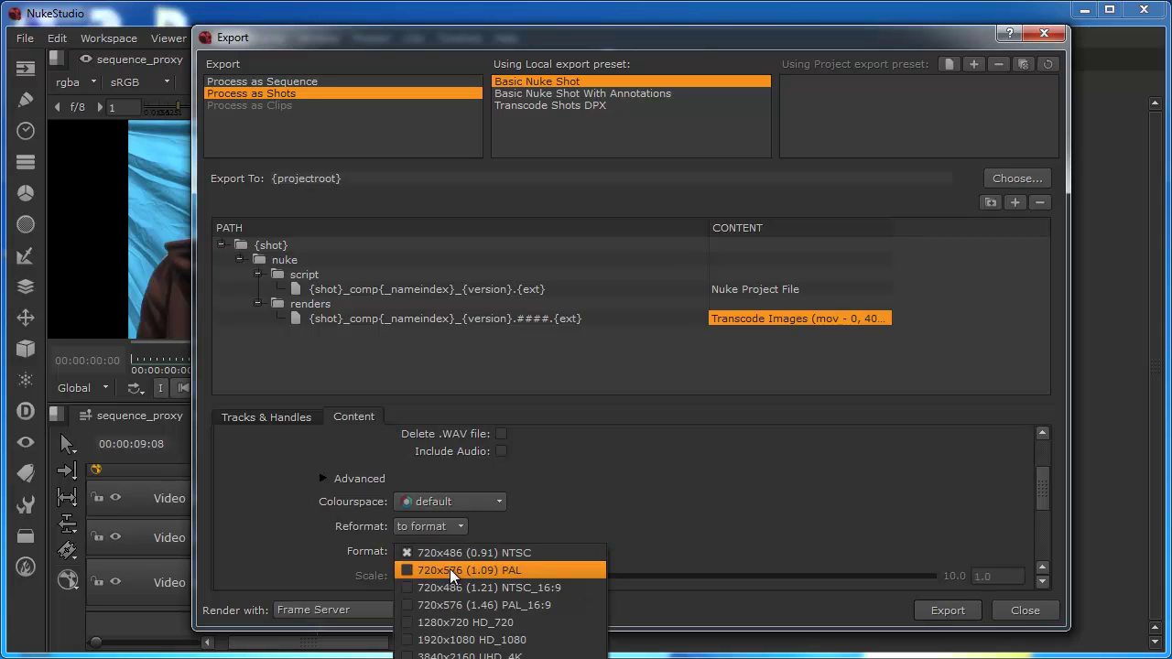
{"action": "left_click", "coordinate": [454, 640]}
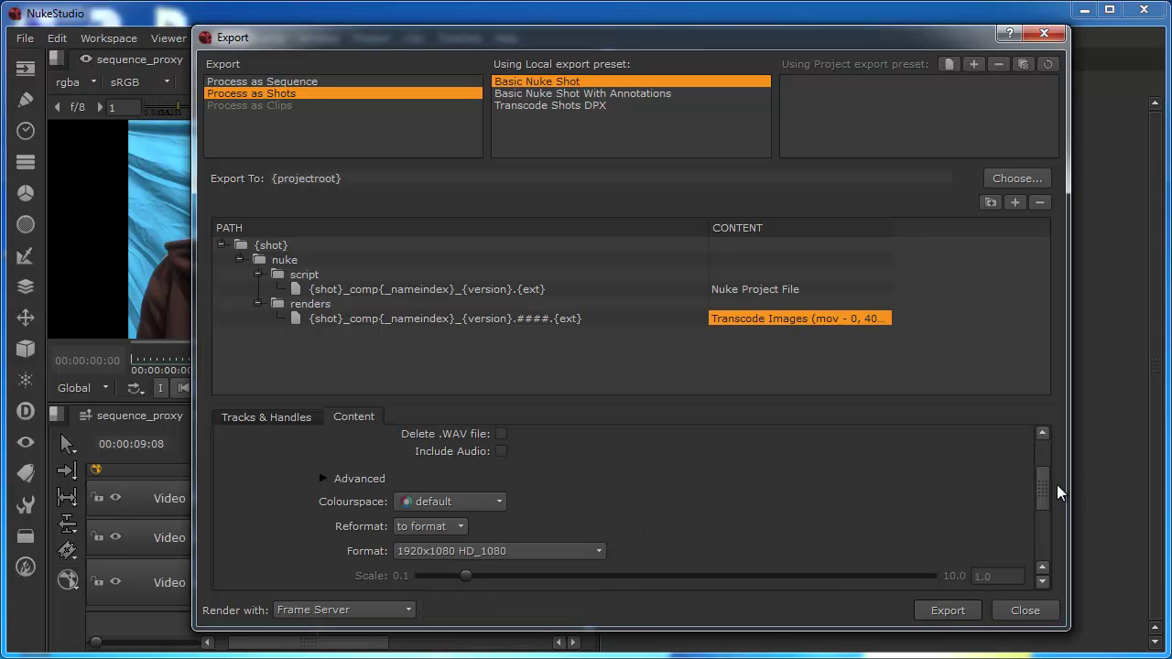
{"action": "scroll", "coordinate": [1041, 489], "scroll_direction": "down", "scroll_amount": 5}
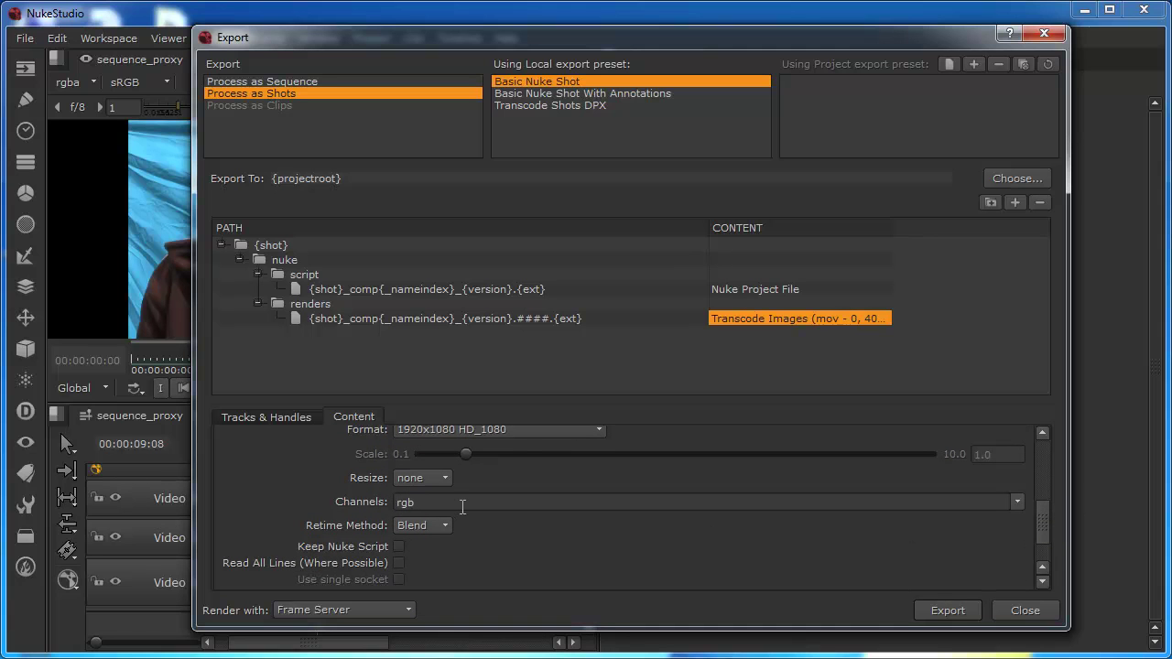
{"action": "scroll", "coordinate": [493, 455], "scroll_direction": "up", "scroll_amount": 4}
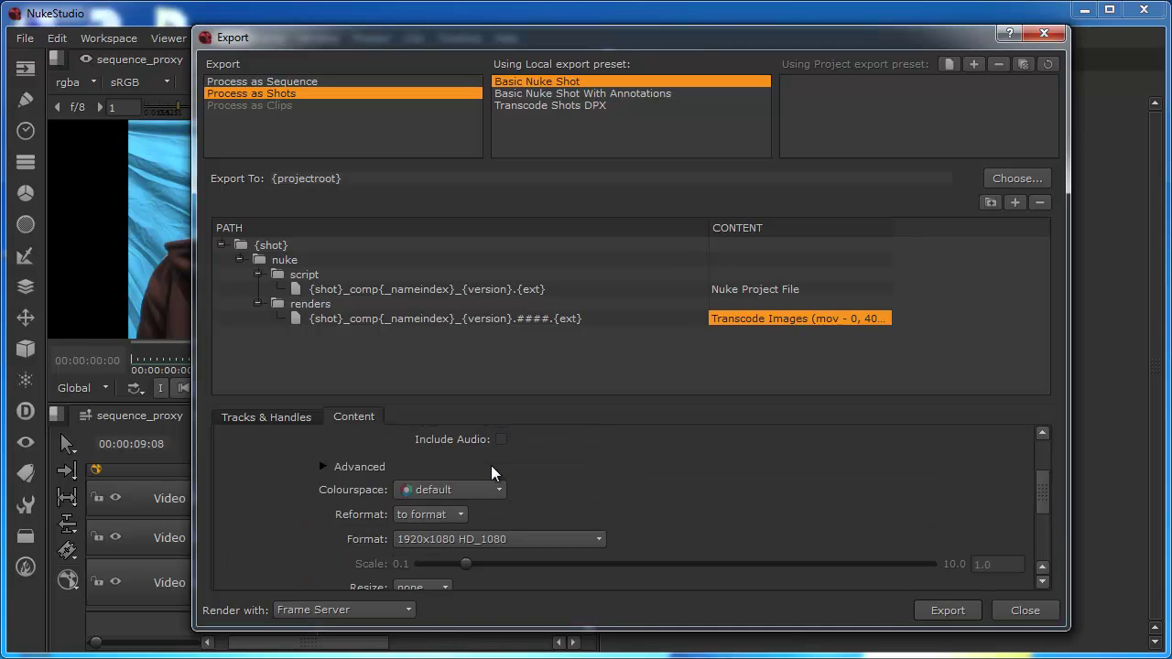
{"action": "scroll", "coordinate": [491, 466], "scroll_direction": "up", "scroll_amount": 2}
{"action": "scroll", "coordinate": [491, 466], "scroll_direction": "down", "scroll_amount": 8}
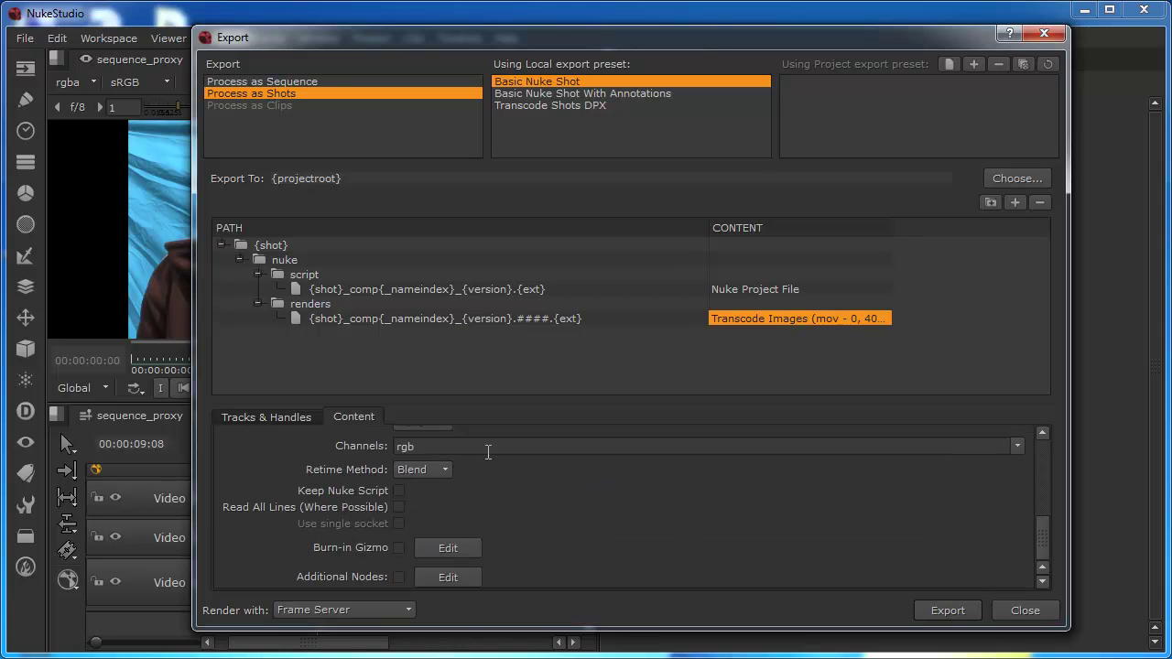
{"action": "left_click", "coordinate": [488, 449]}
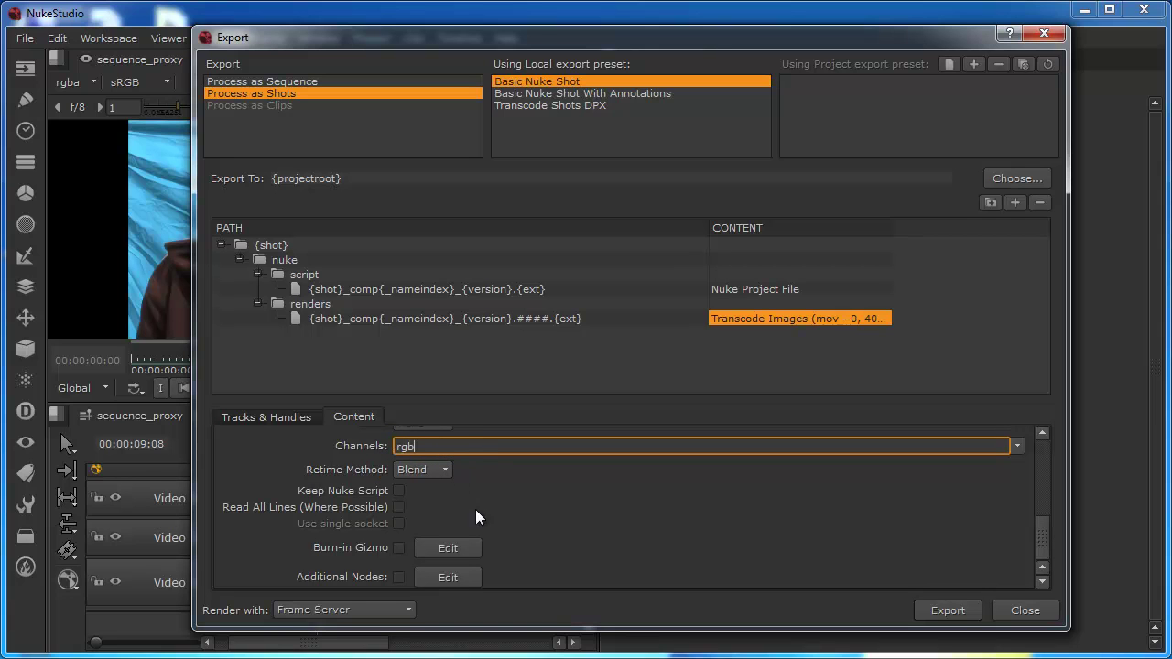
{"action": "left_click_drag", "start_coordinate": [1037, 540], "coordinate": [1043, 449]}
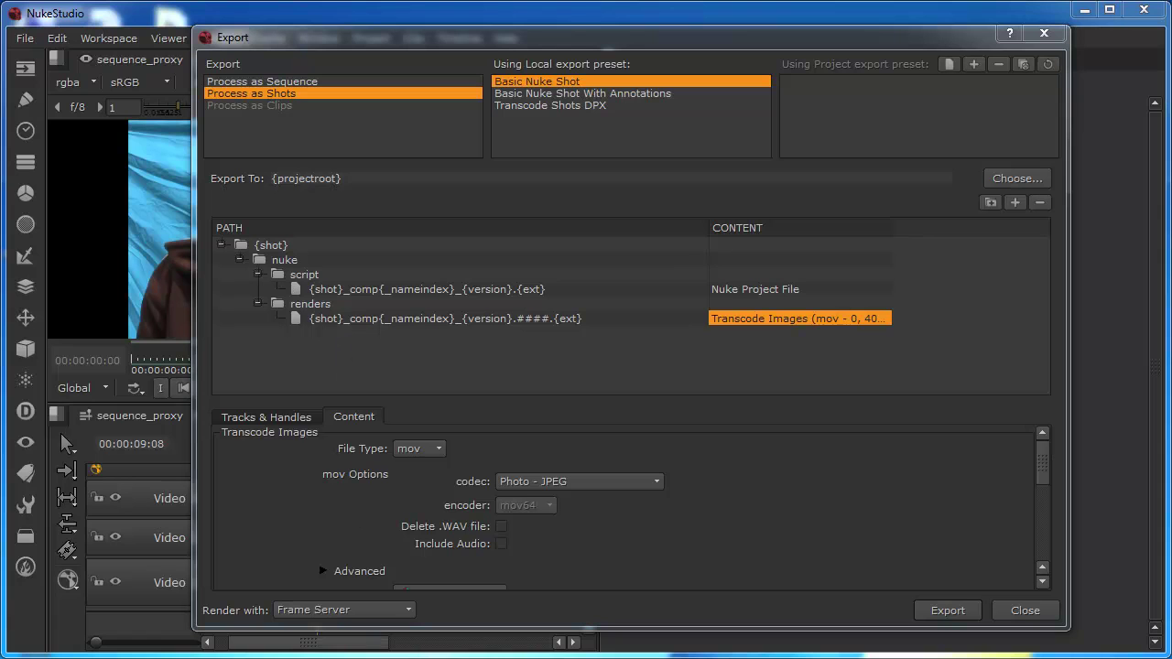
Select the Nuke Project File entry and dismiss its content-type popup to review its settings.
{"action": "left_click", "coordinate": [770, 290]}
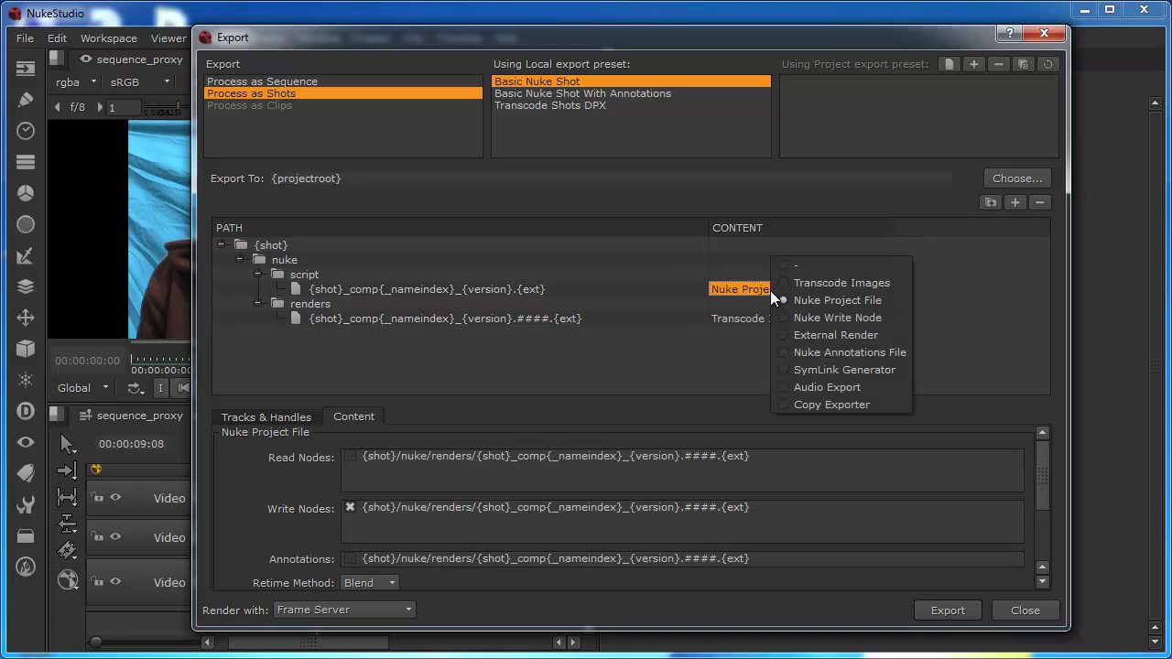
{"action": "left_click", "coordinate": [433, 321]}
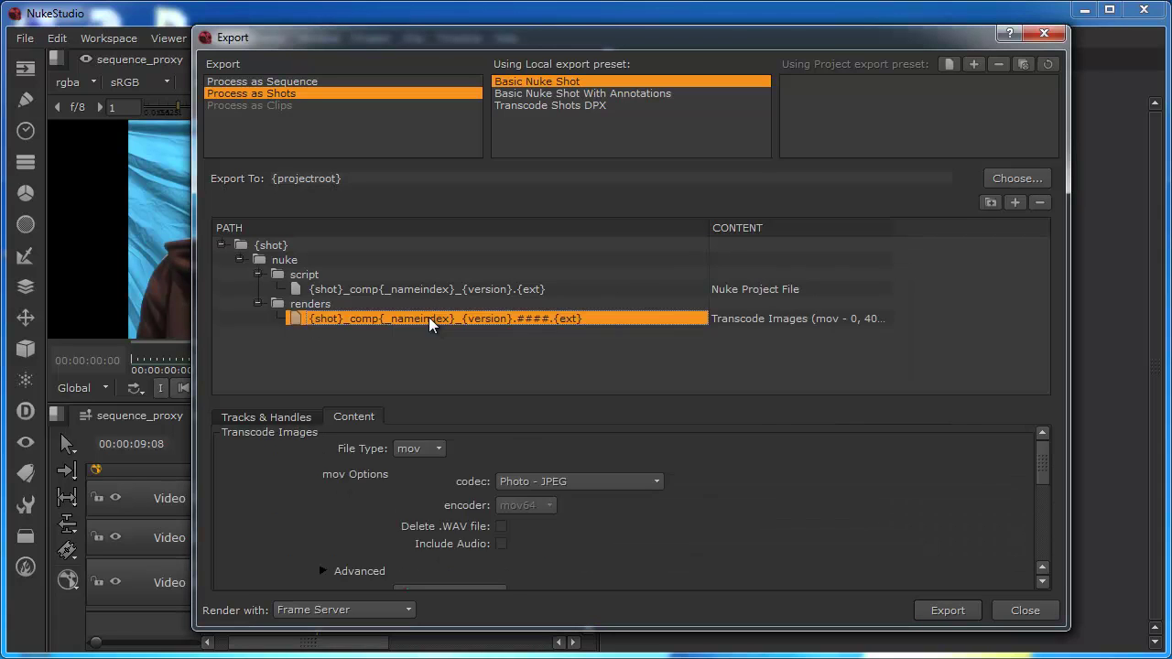
{"action": "left_click", "coordinate": [769, 289]}
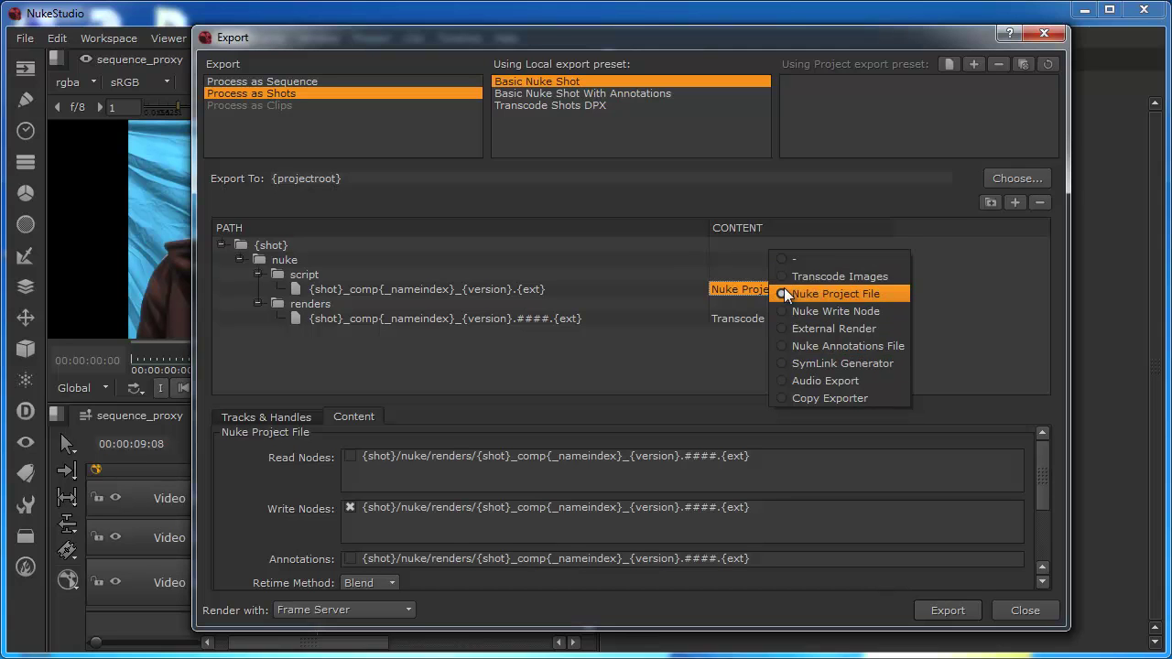
{"action": "left_click", "coordinate": [734, 288]}
{"action": "left_click", "coordinate": [732, 287]}
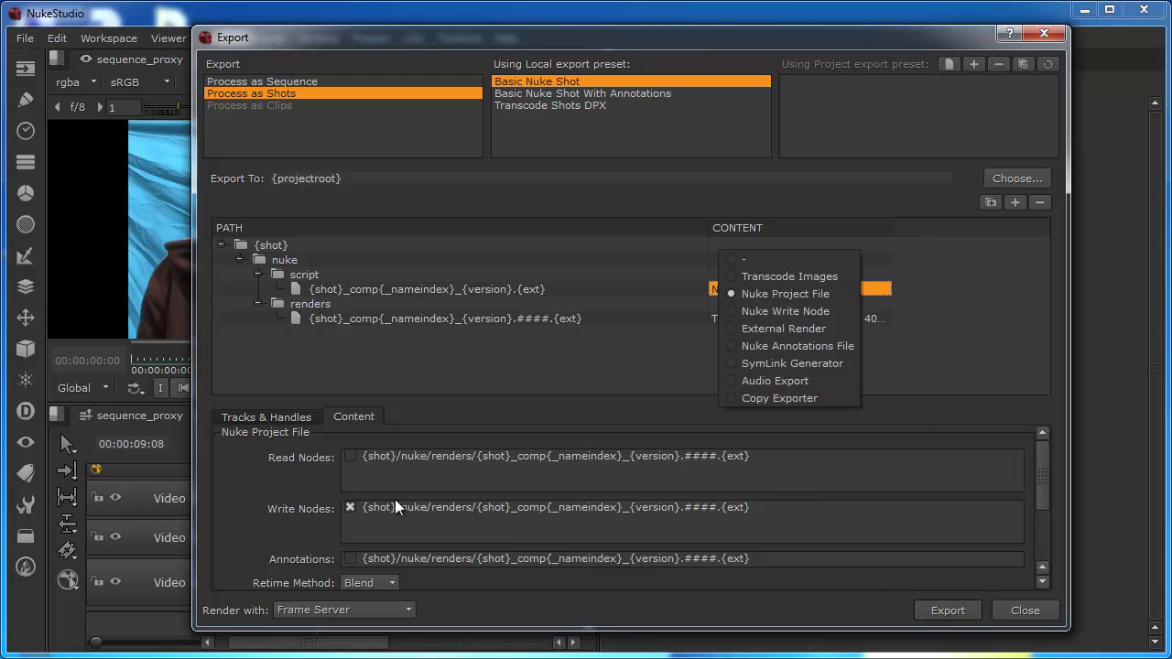
{"action": "left_click", "coordinate": [1045, 467]}
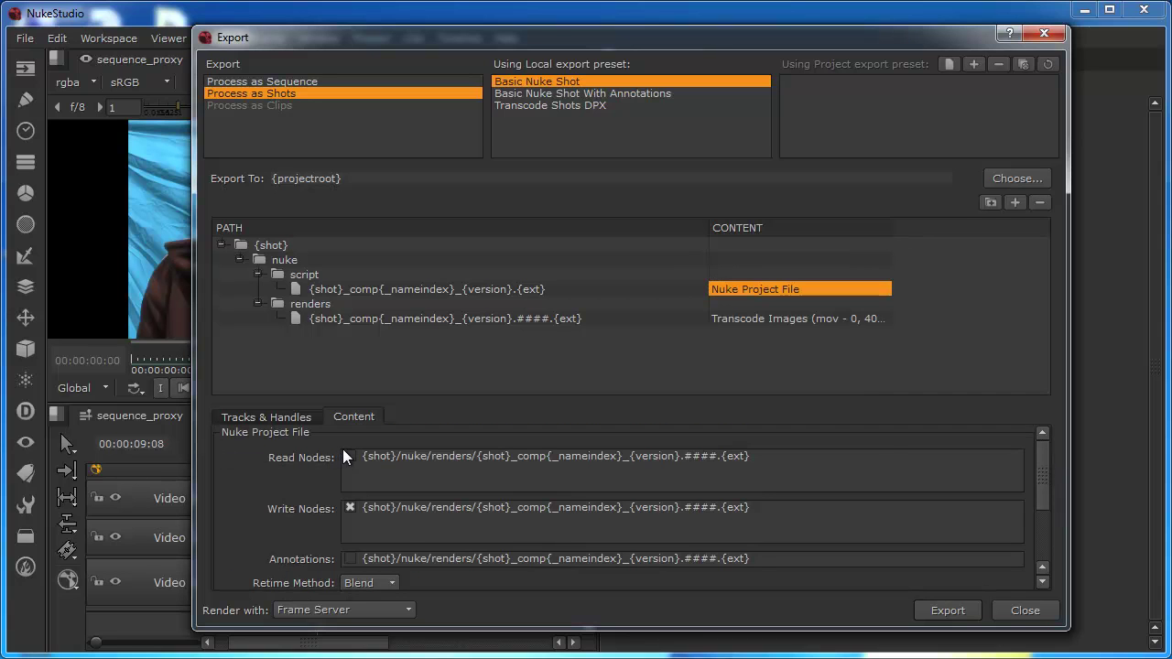
{"action": "mouse_move", "coordinate": [343, 449]}
{"action": "mouse_move", "coordinate": [372, 457]}
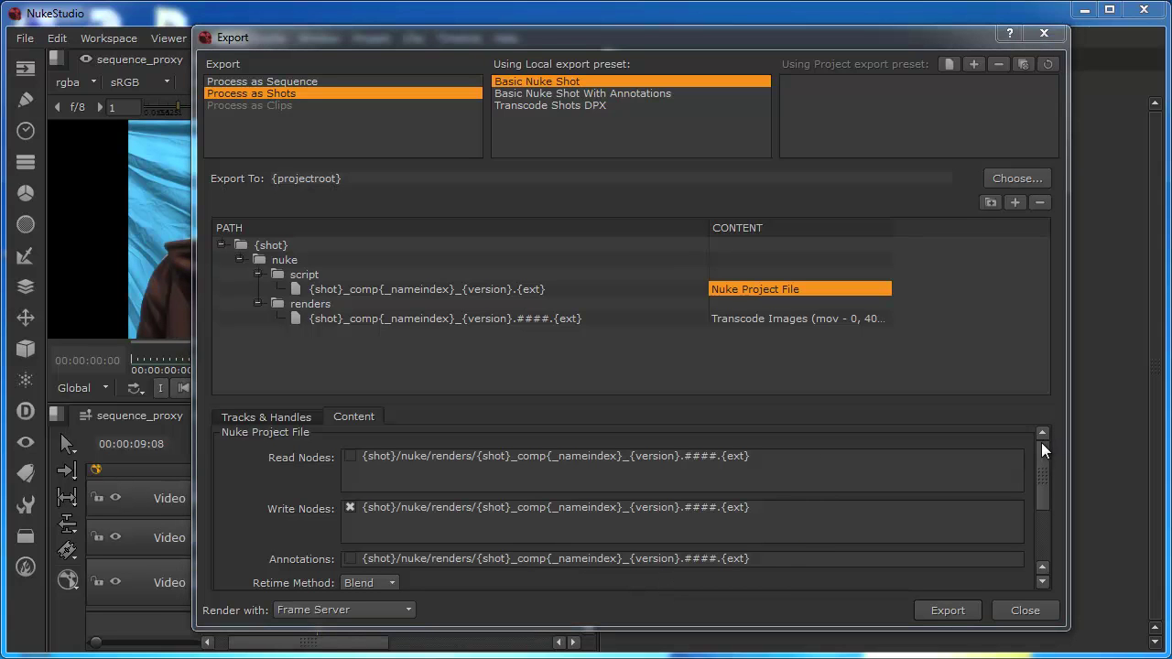
On Tracks & Handles, toggle between all tracks and VFX 1, ending with only VFX 1 exported.
{"action": "left_click_drag", "start_coordinate": [1043, 449], "coordinate": [1051, 503]}
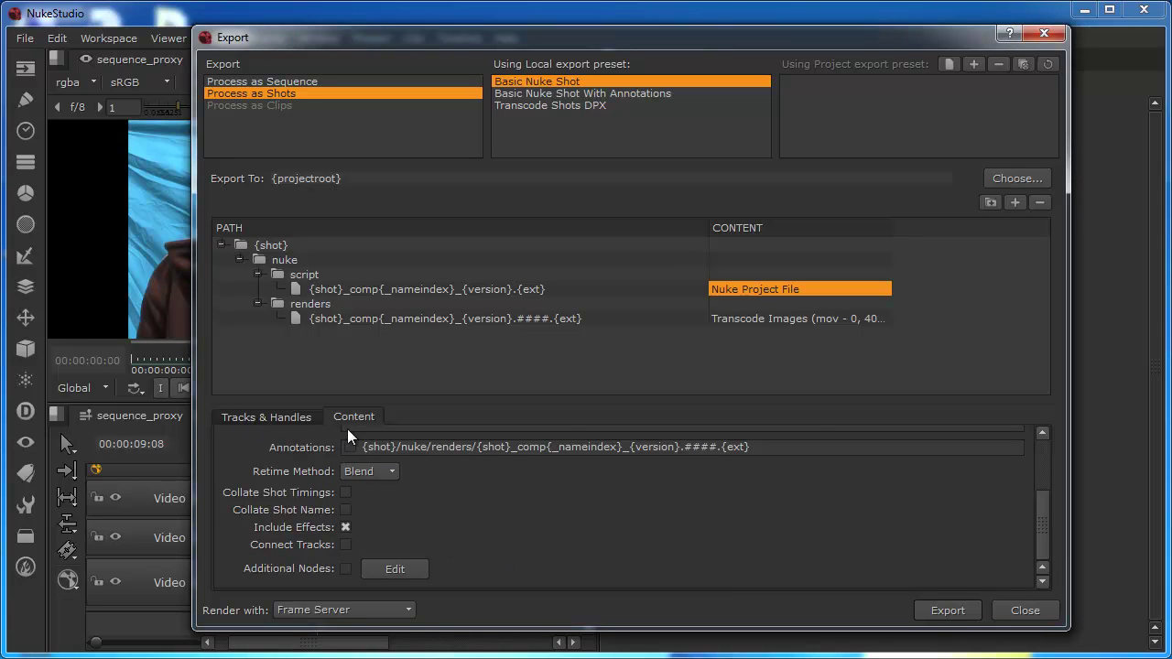
{"action": "left_click", "coordinate": [280, 421]}
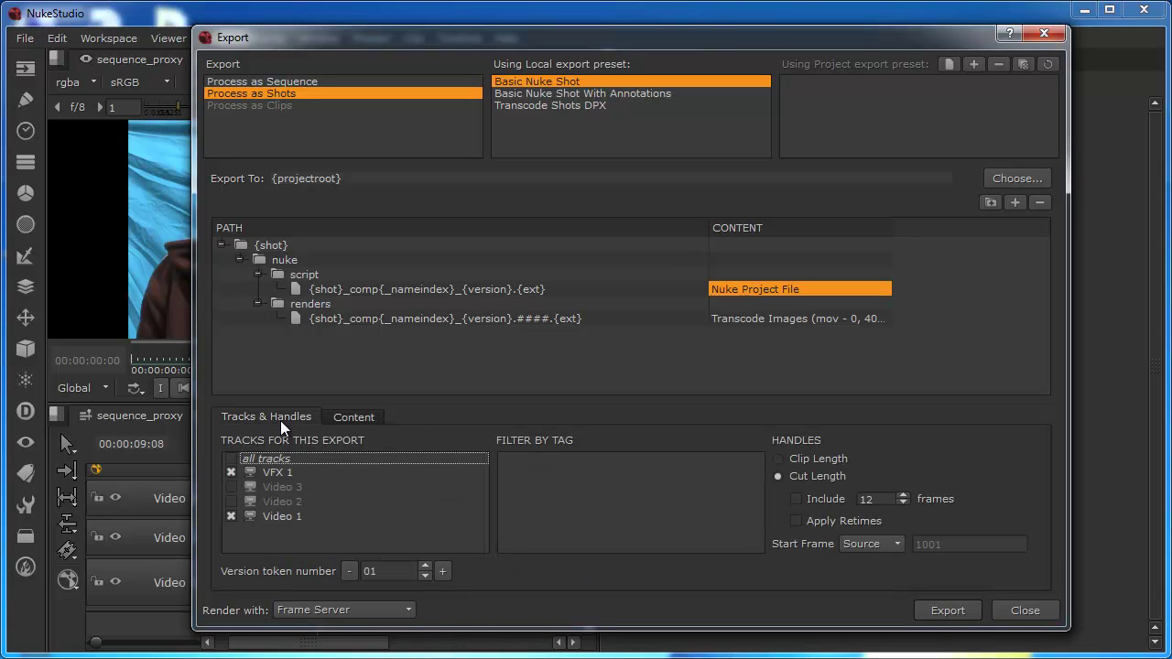
{"action": "left_click", "coordinate": [232, 460]}
{"action": "left_click", "coordinate": [270, 474]}
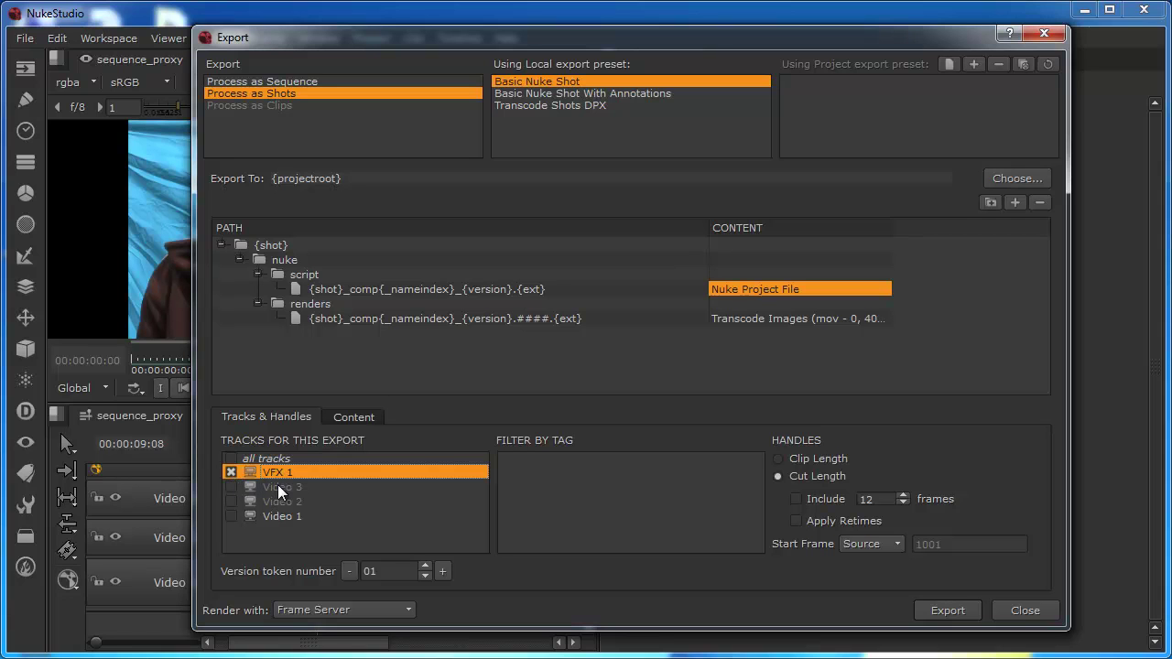
{"action": "left_click", "coordinate": [231, 471]}
{"action": "left_click", "coordinate": [235, 500]}
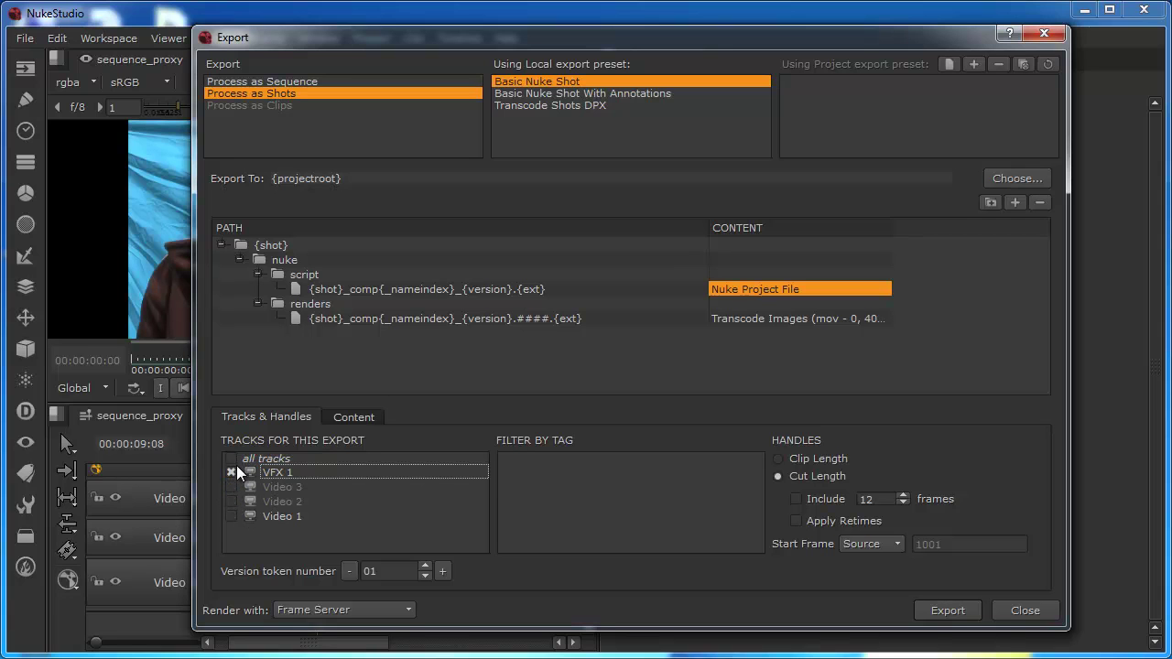
{"action": "left_click", "coordinate": [230, 458]}
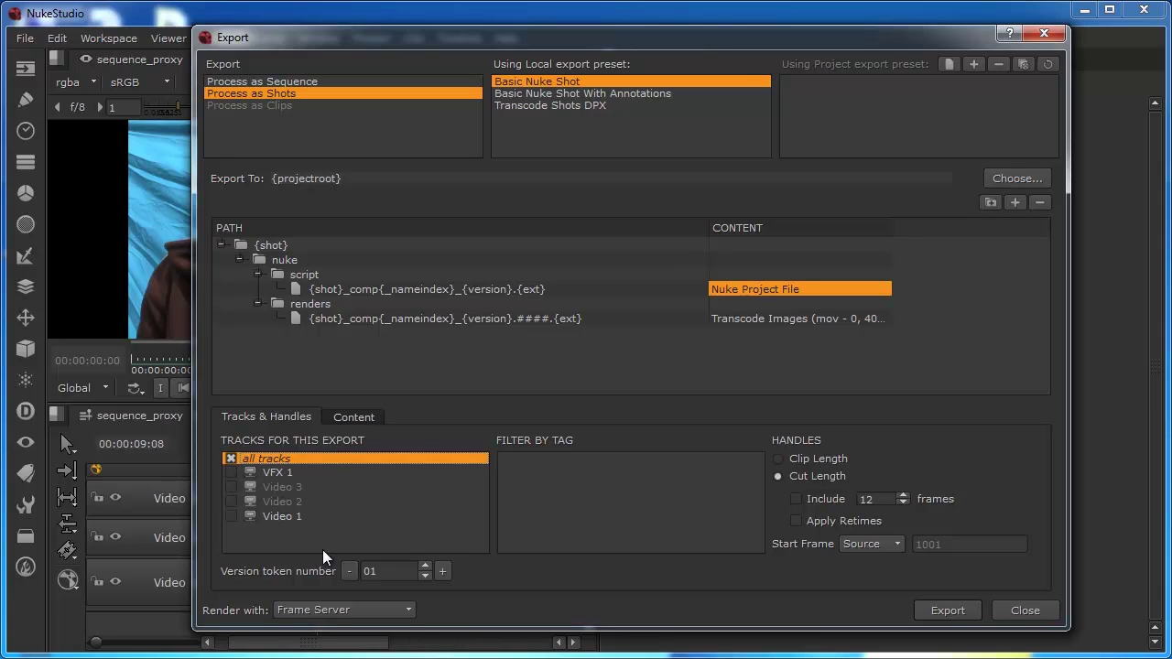
{"action": "left_click", "coordinate": [258, 475]}
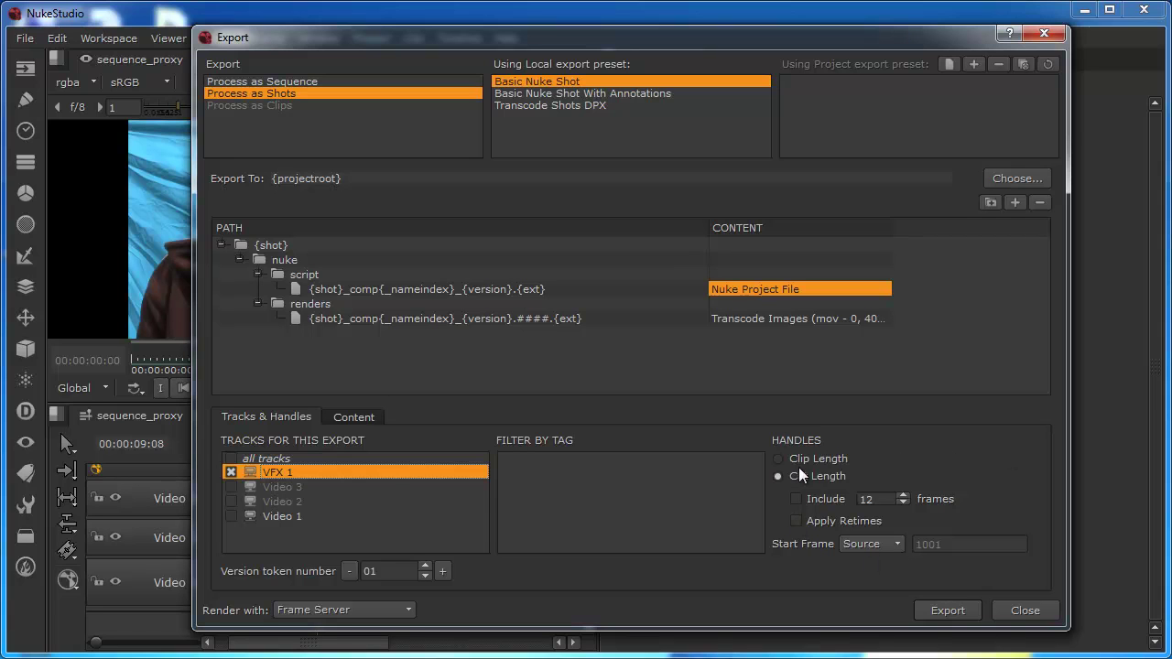
{"action": "left_click", "coordinate": [875, 546]}
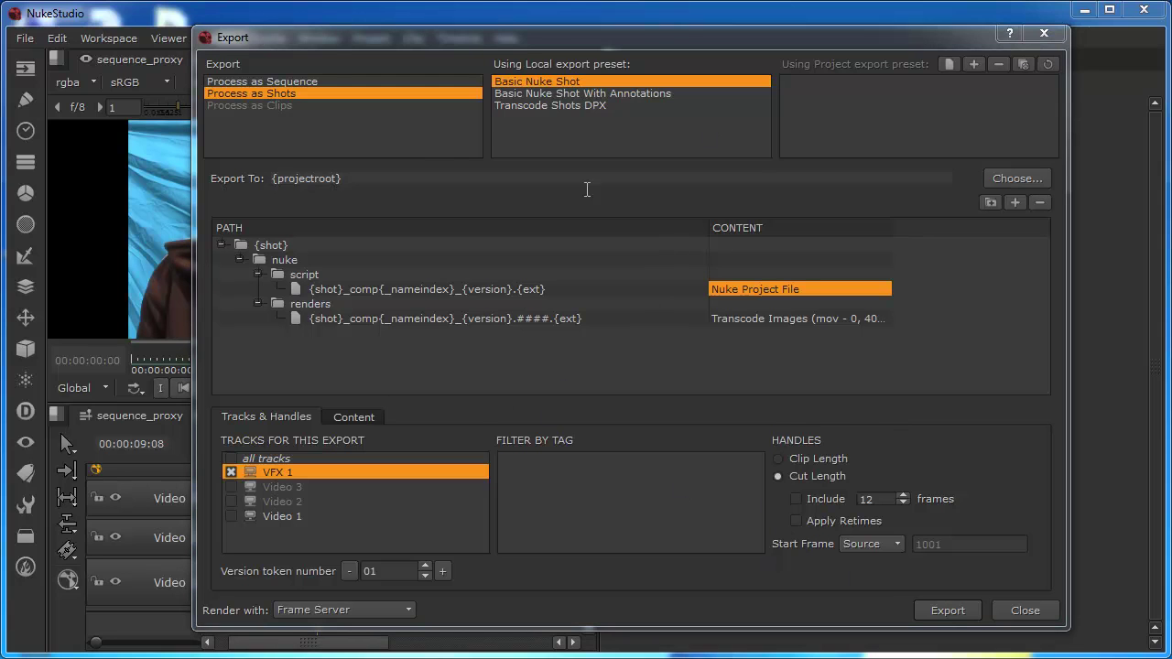
Switch to Process as Sequence, close the Export dialog and discard the template changes.
{"action": "left_click", "coordinate": [273, 82]}
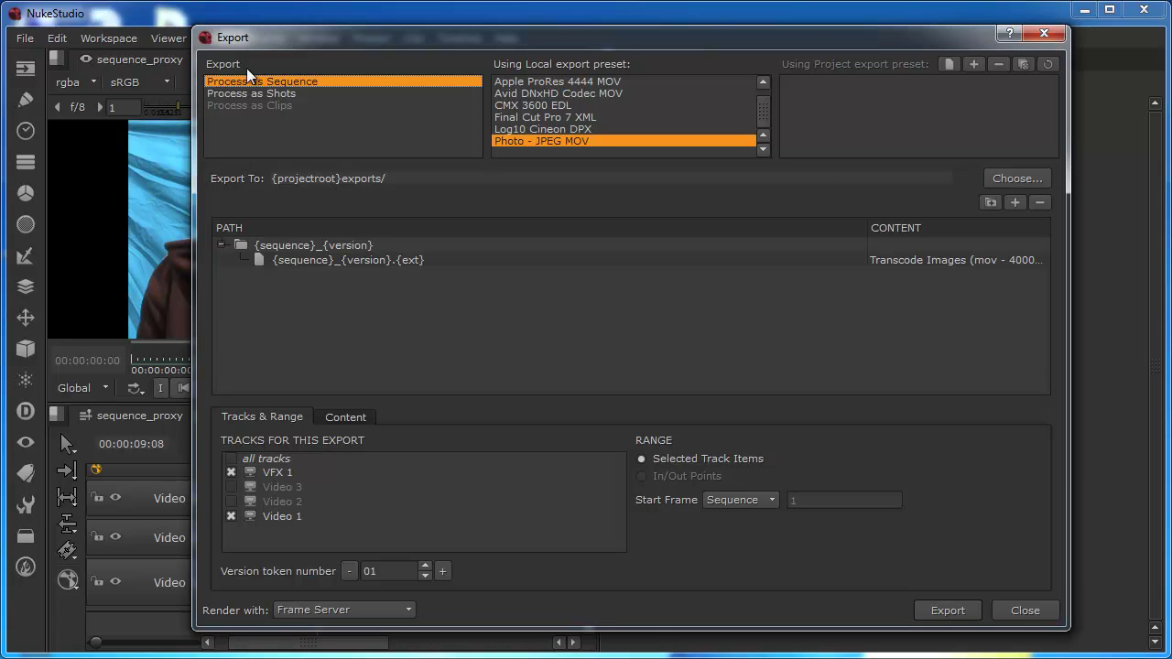
{"action": "left_click", "coordinate": [1037, 613]}
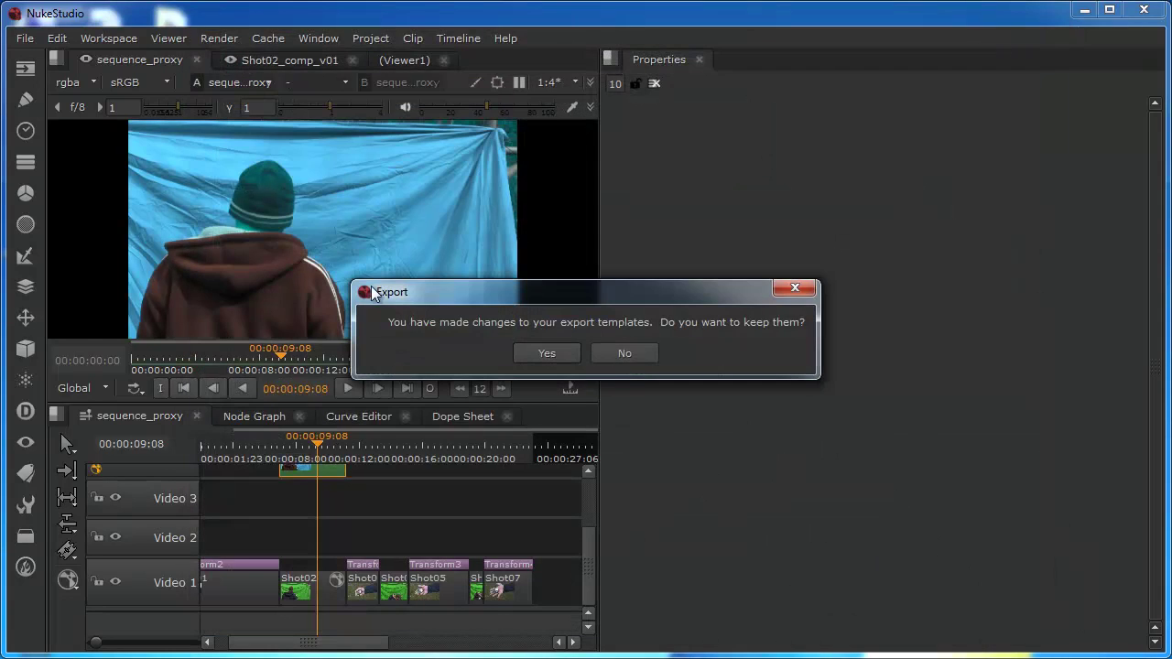
{"action": "left_click", "coordinate": [623, 355]}
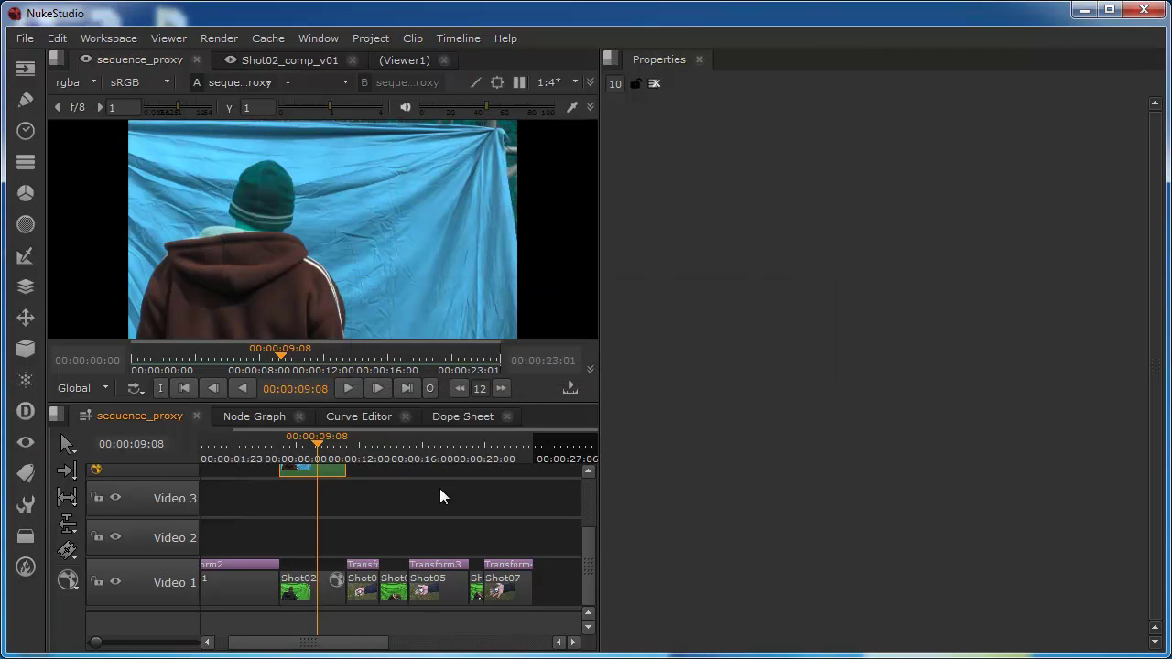
Select every timeline clip with Ctrl+A and reopen the Export dialog from the File menu.
{"action": "left_click", "coordinate": [568, 596]}
{"action": "key", "text": "ctrl+a"}
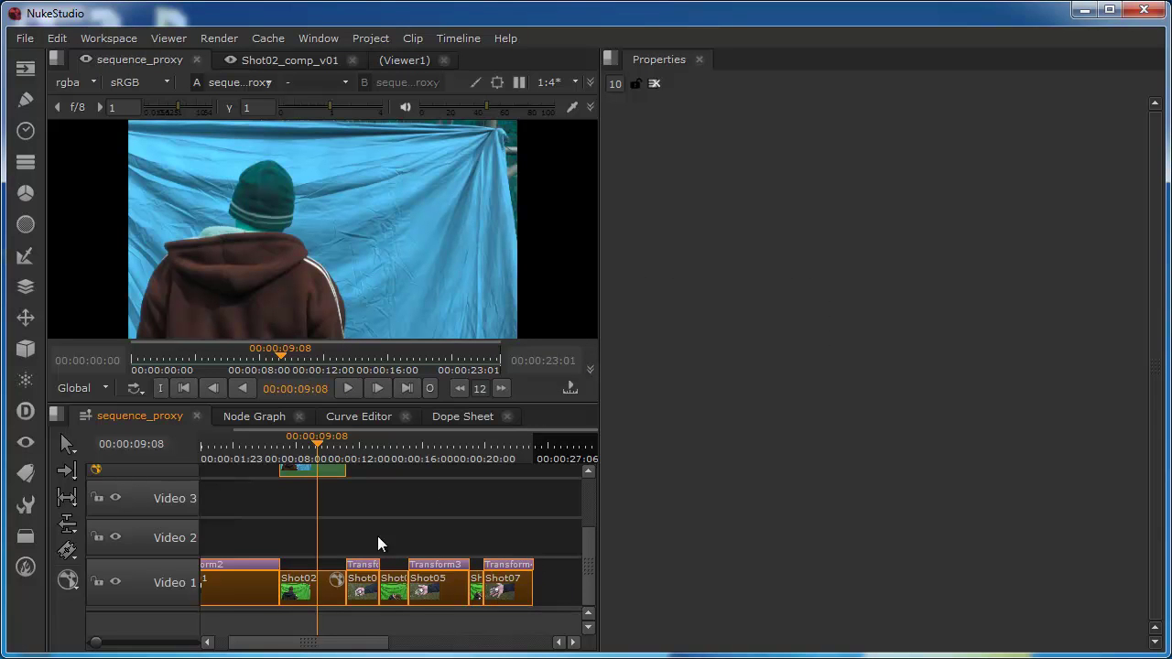
{"action": "left_click", "coordinate": [22, 39]}
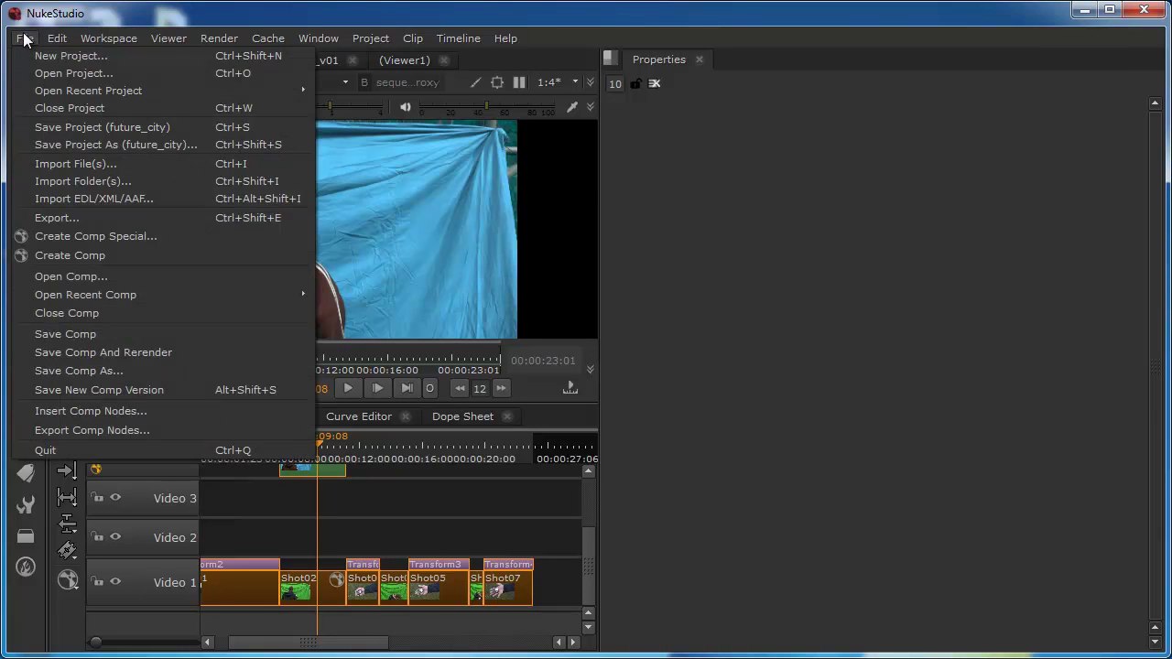
{"action": "left_click", "coordinate": [40, 219]}
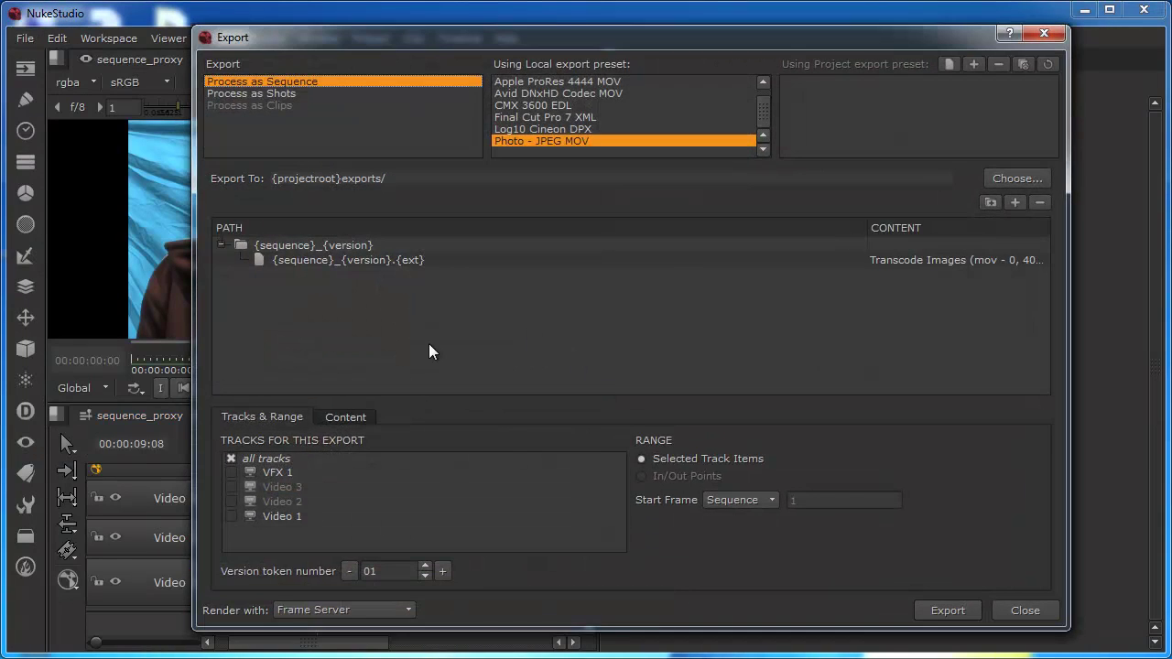
Keep Process as Sequence and apply the Photo - JPEG MOV preset with VFX 1 and Video 1 tracks.
{"action": "left_click", "coordinate": [238, 94]}
{"action": "left_click", "coordinate": [256, 83]}
{"action": "scroll", "coordinate": [763, 107], "scroll_direction": "up", "scroll_amount": 1}
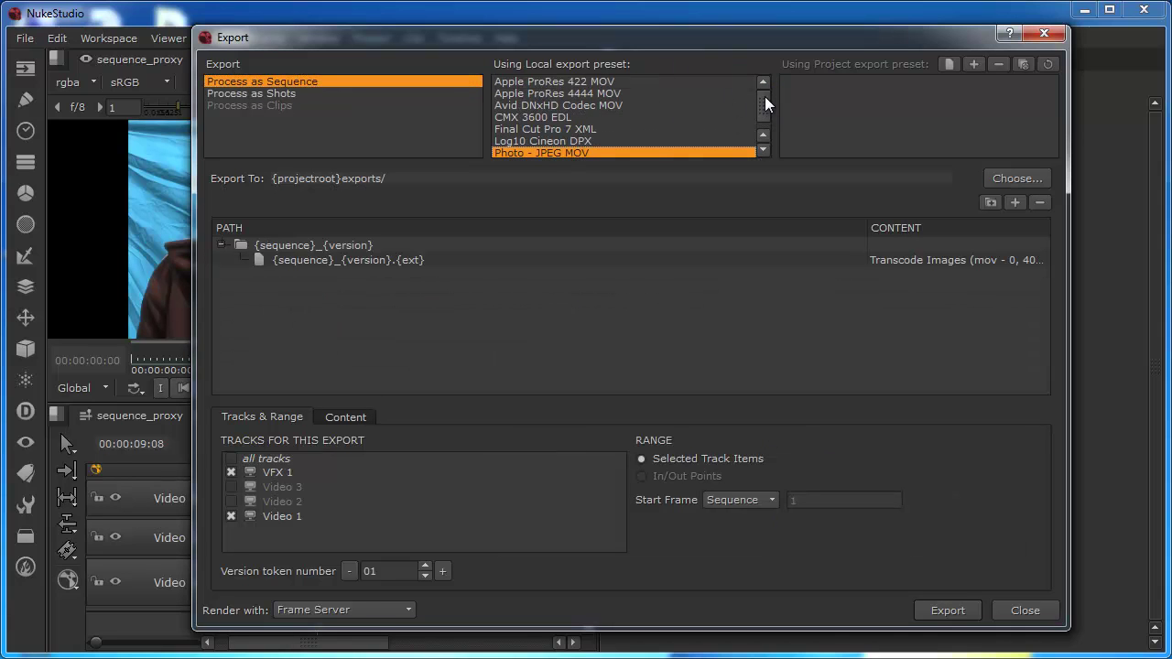
{"action": "scroll", "coordinate": [766, 100], "scroll_direction": "down", "scroll_amount": 1}
{"action": "left_click", "coordinate": [763, 83]}
{"action": "scroll", "coordinate": [764, 116], "scroll_direction": "down", "scroll_amount": 1}
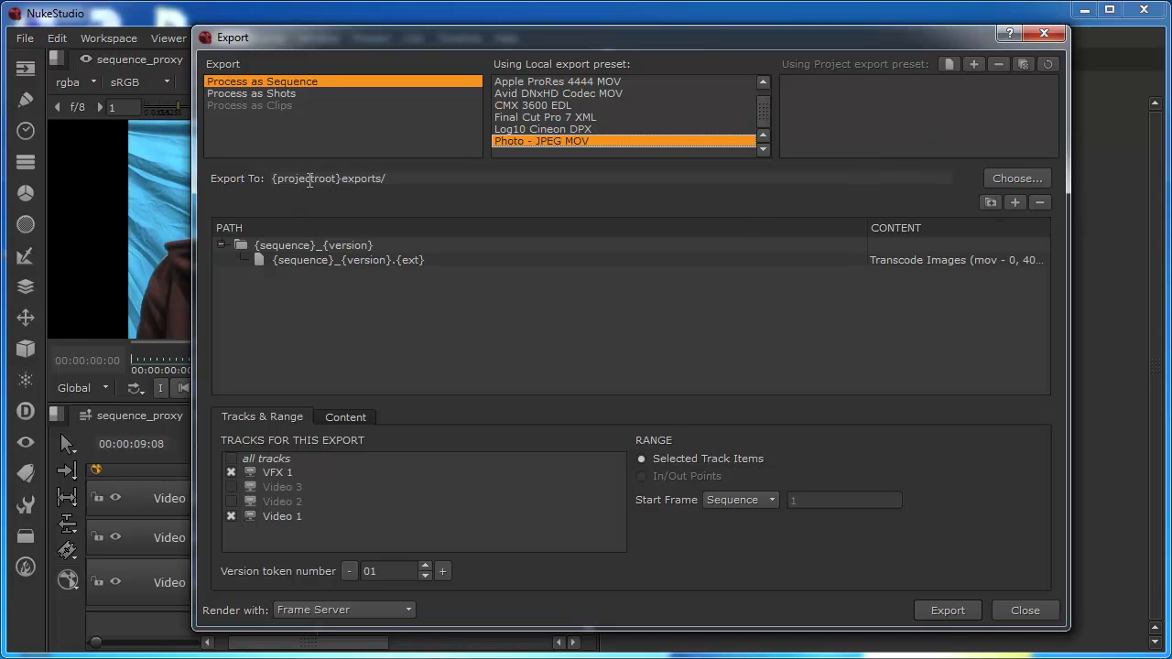
Change Export To from {projectroot}exports/ to the full E: drive Future_City/exports/ path.
{"action": "left_click", "coordinate": [1016, 179]}
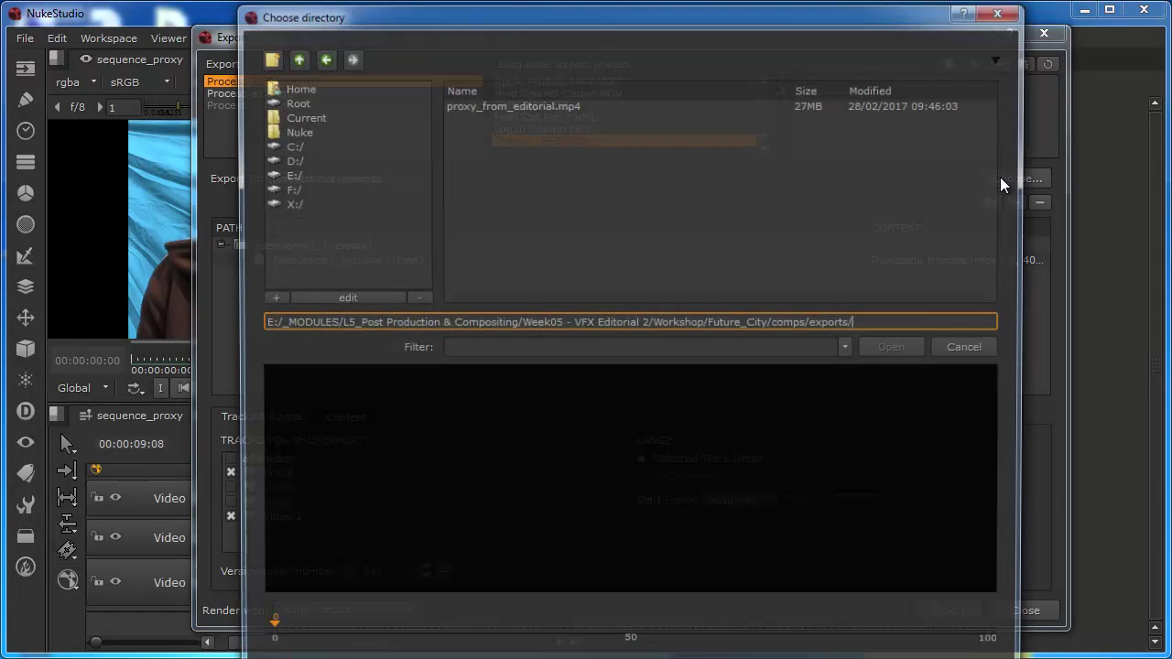
{"action": "left_click", "coordinate": [292, 57]}
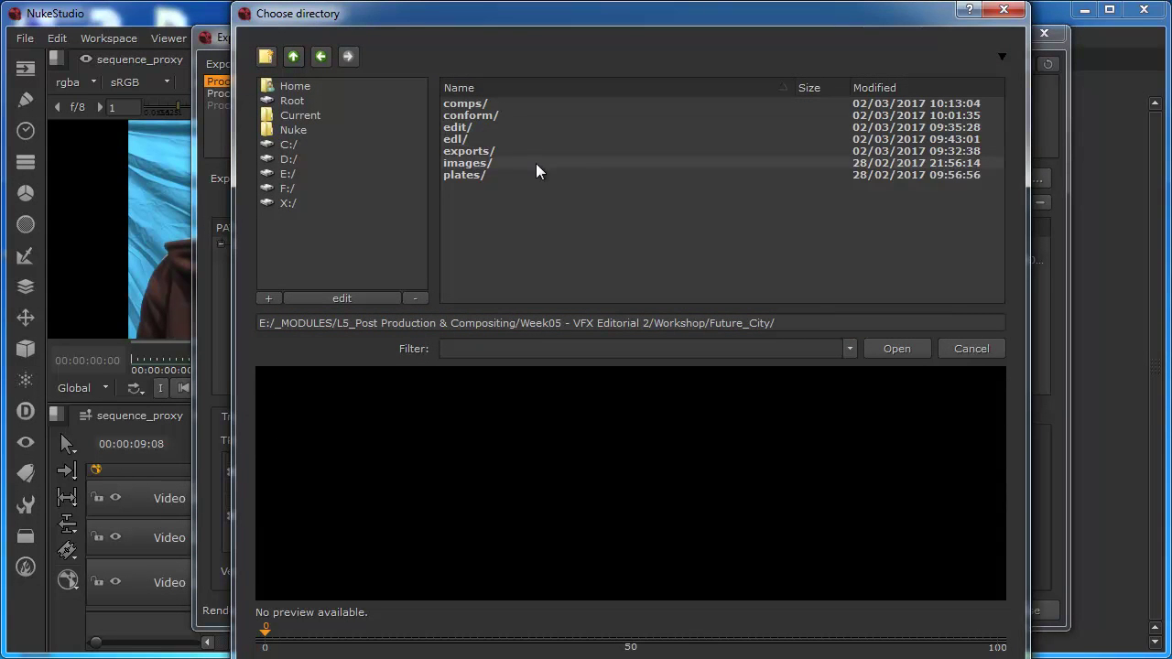
{"action": "double_click", "coordinate": [464, 156]}
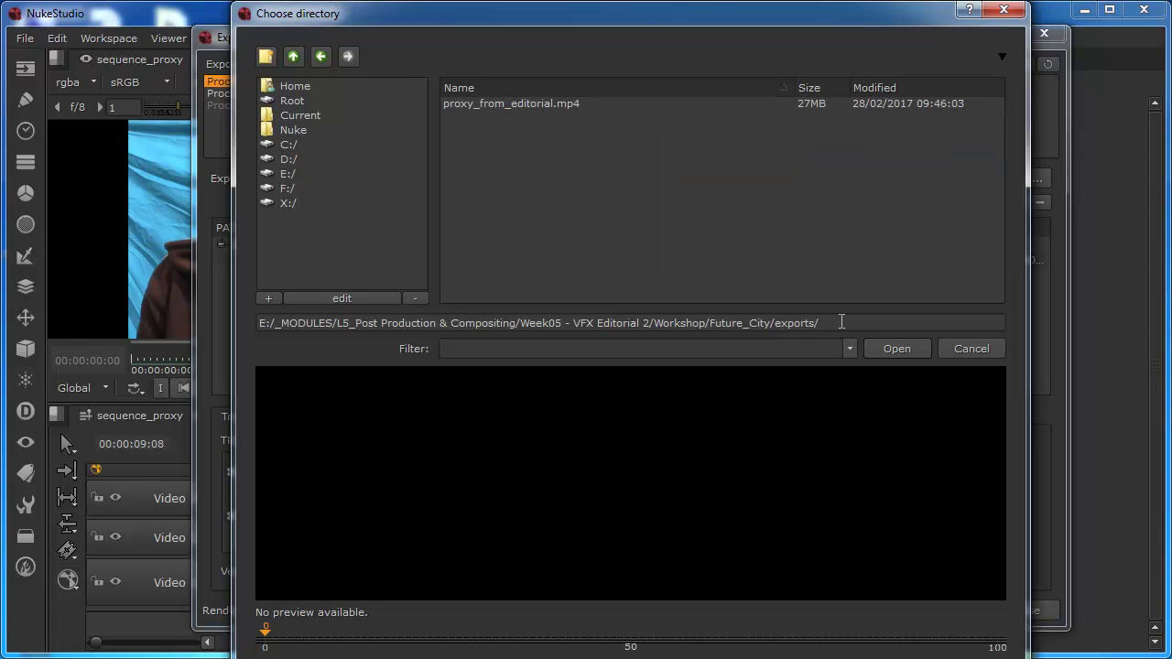
{"action": "left_click_drag", "start_coordinate": [847, 325], "coordinate": [243, 328]}
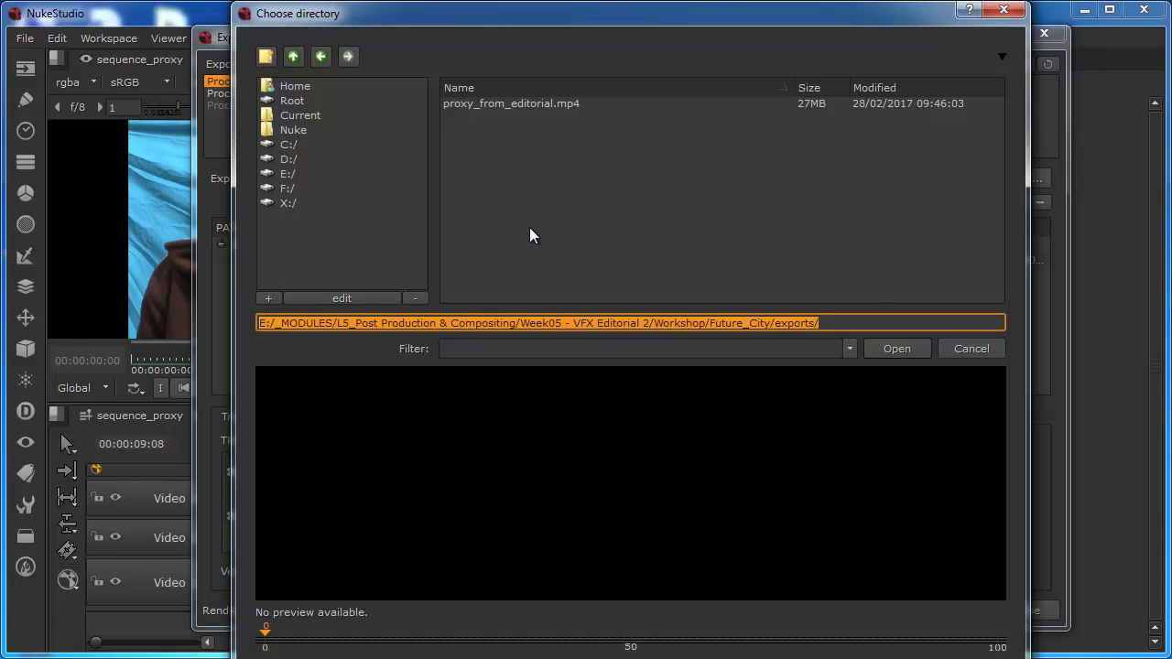
{"action": "left_click", "coordinate": [891, 347]}
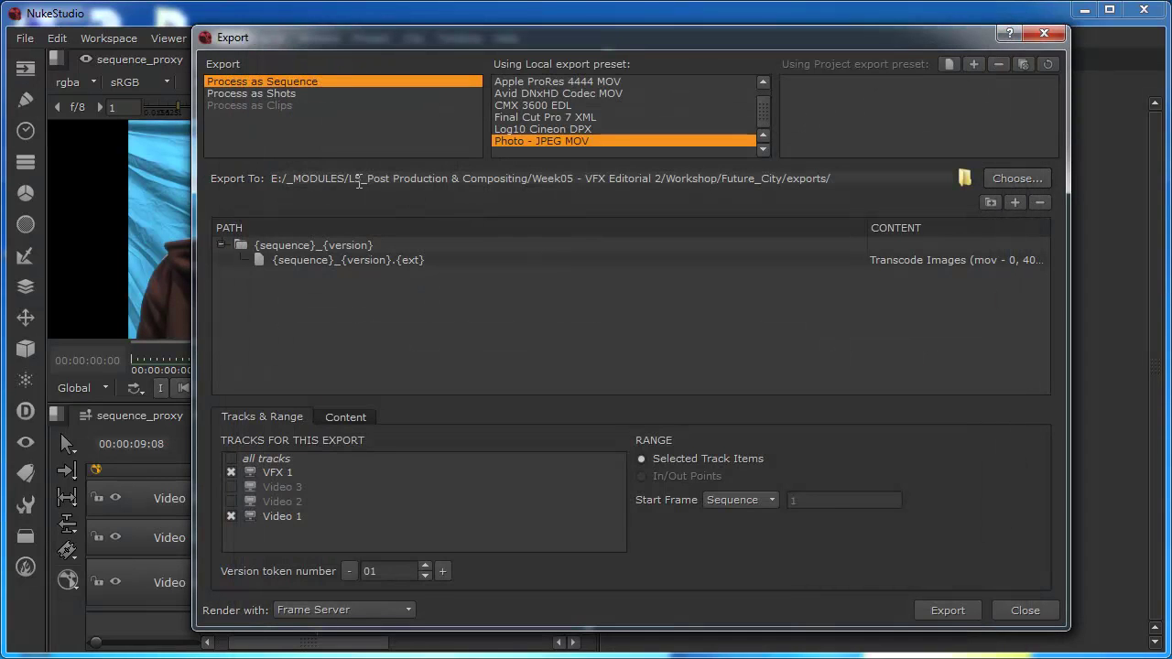
{"action": "left_click_drag", "start_coordinate": [828, 179], "coordinate": [62, 192]}
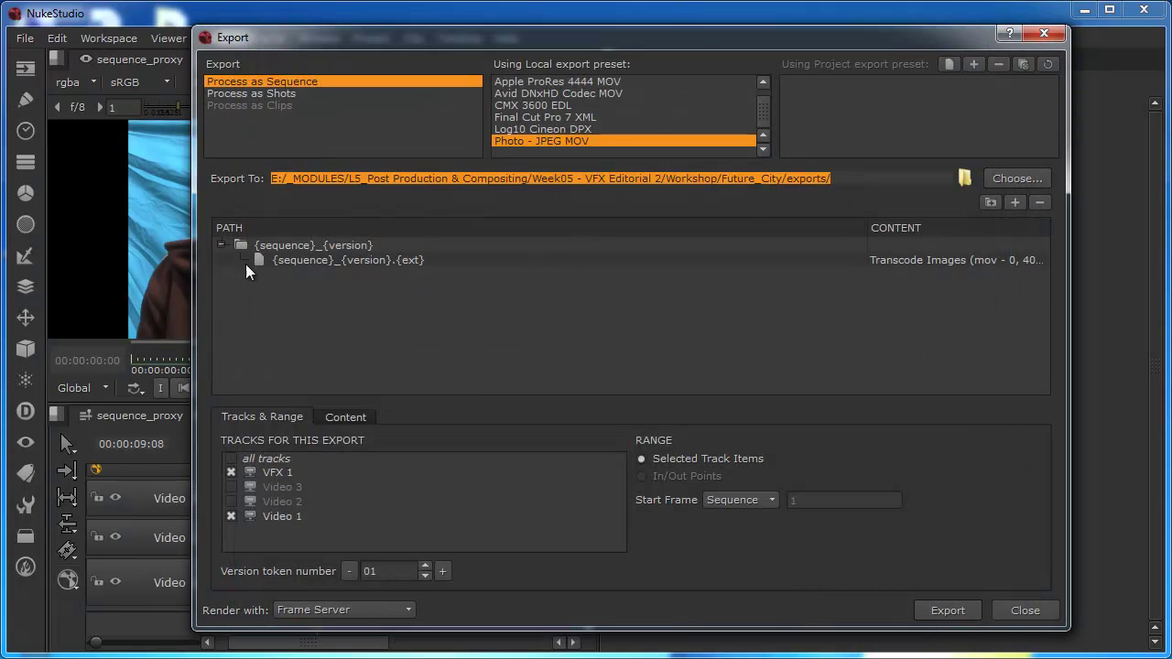
{"action": "left_click", "coordinate": [372, 364]}
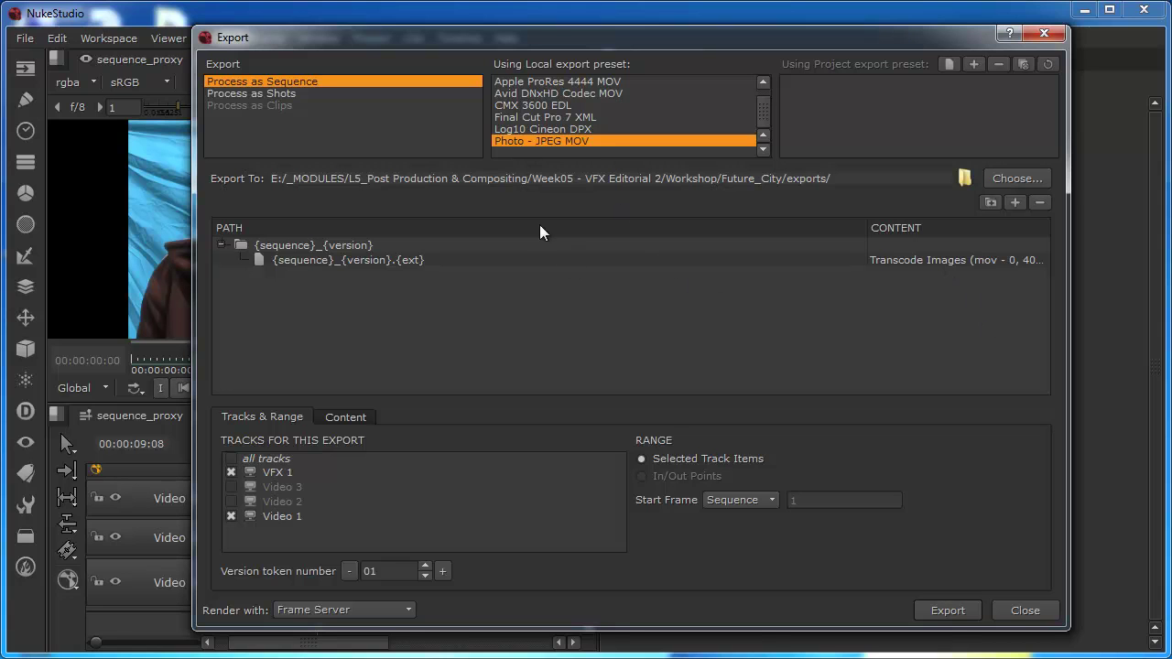
Keep Transcode Images as the content, with mov as the file type and Photo - JPEG as the codec.
{"action": "left_click", "coordinate": [971, 261]}
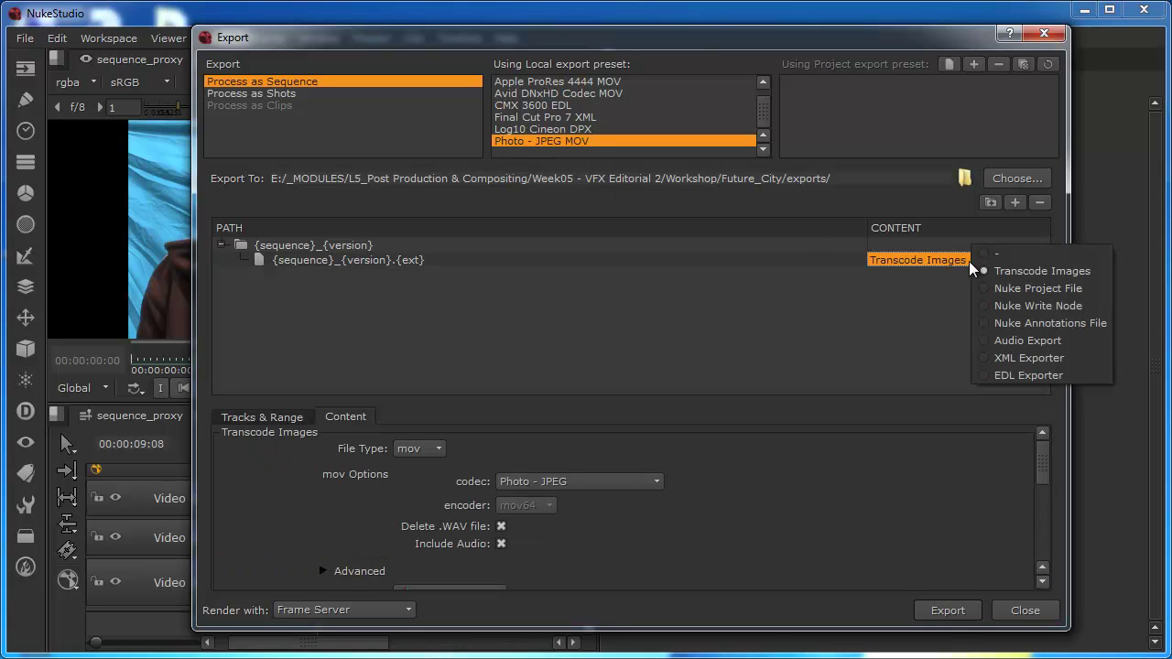
{"action": "left_click", "coordinate": [1037, 272]}
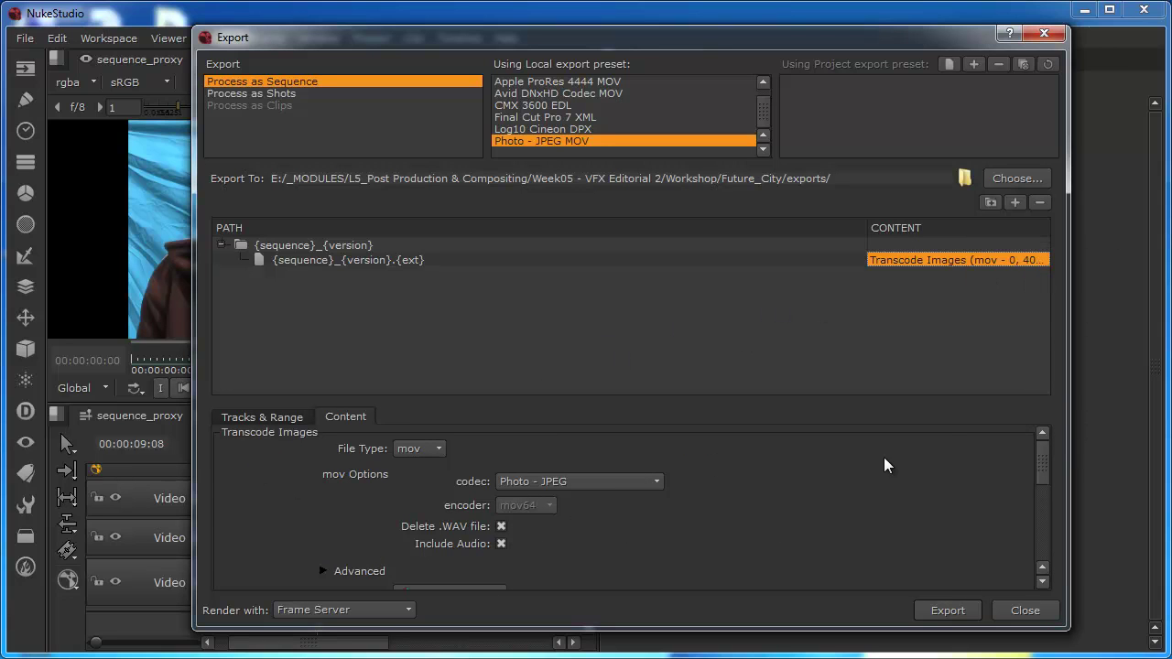
{"action": "scroll", "coordinate": [1038, 473], "scroll_direction": "down", "scroll_amount": 1}
{"action": "scroll", "coordinate": [1037, 456], "scroll_direction": "up", "scroll_amount": 1}
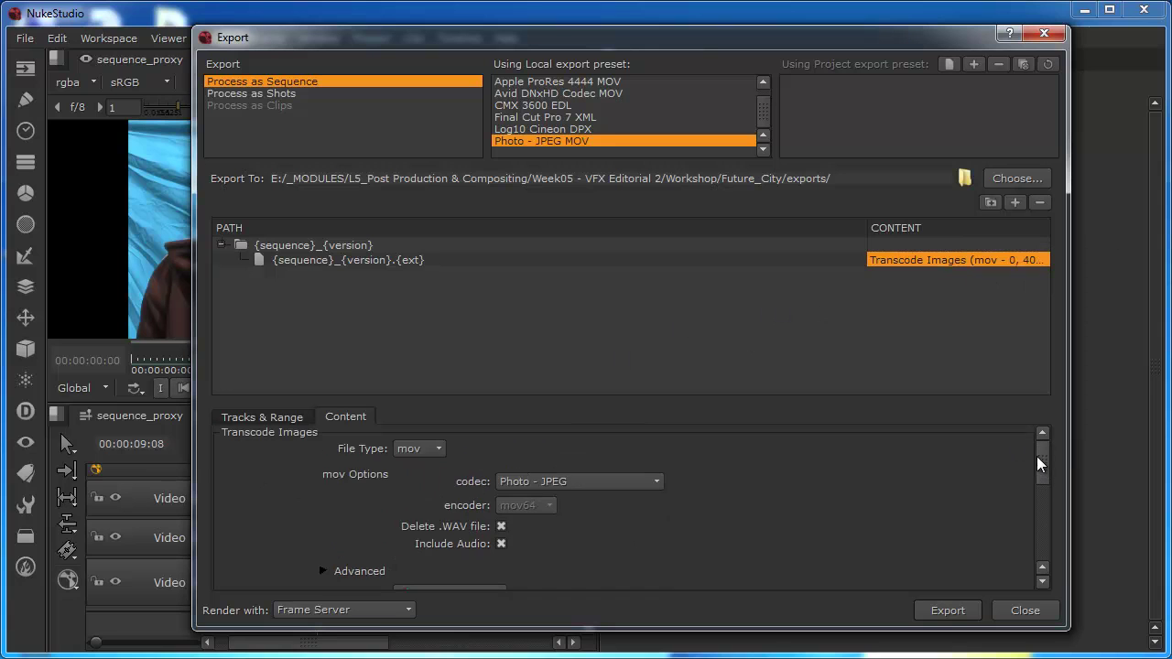
{"action": "left_click", "coordinate": [620, 494]}
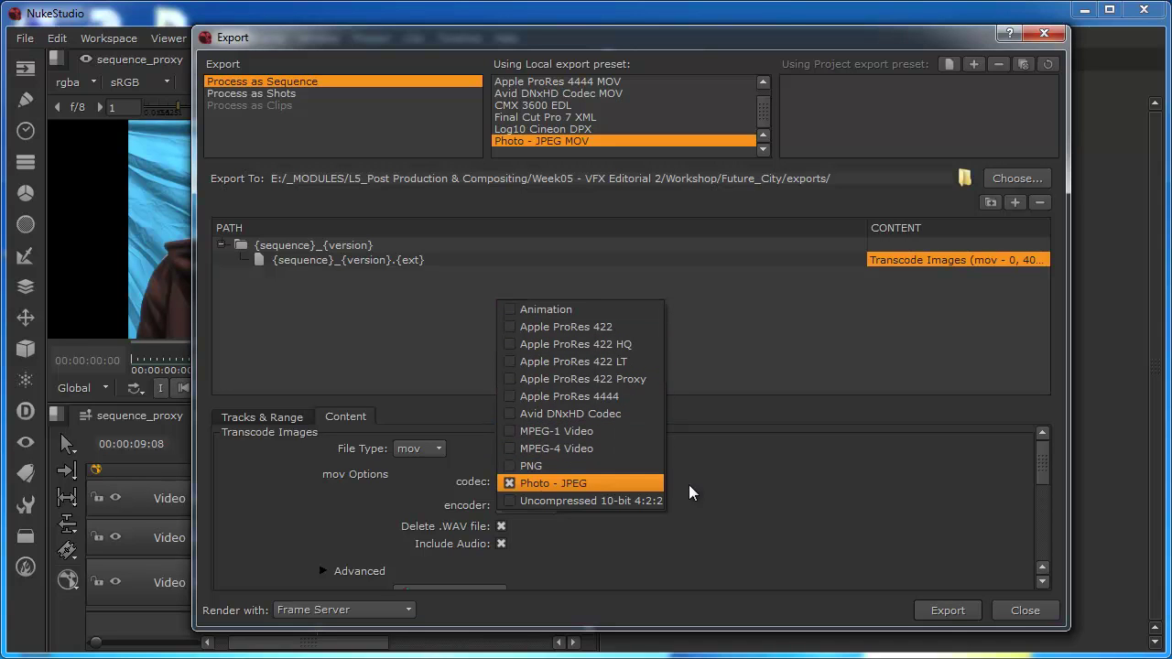
{"action": "left_click", "coordinate": [579, 482]}
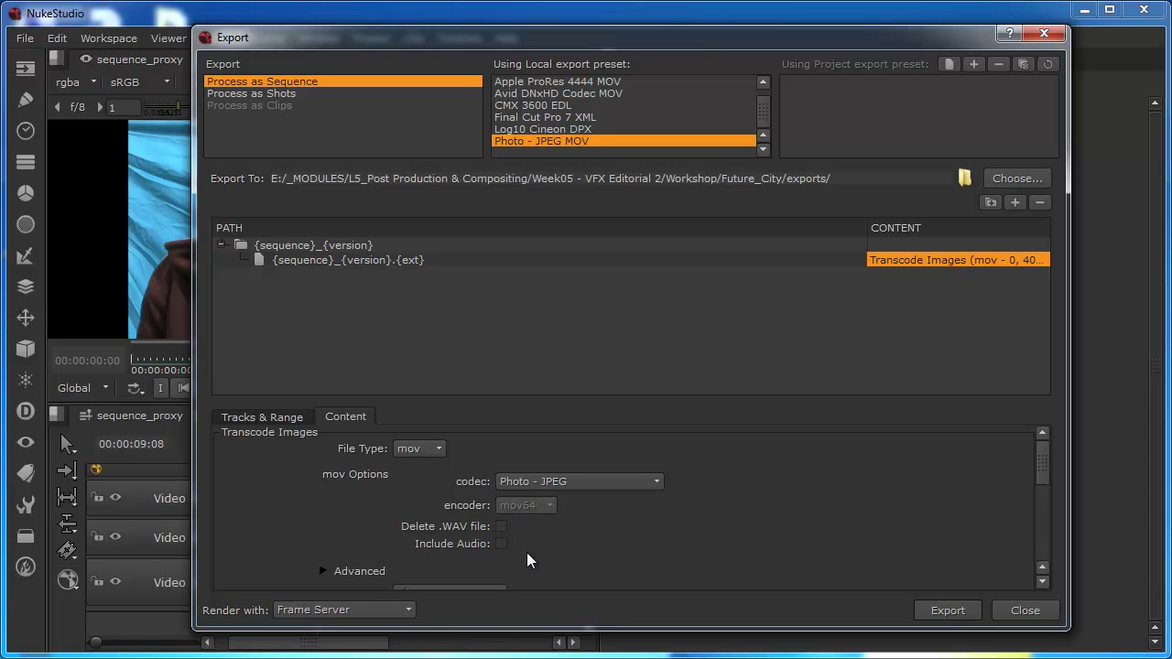
{"action": "left_click", "coordinate": [438, 450]}
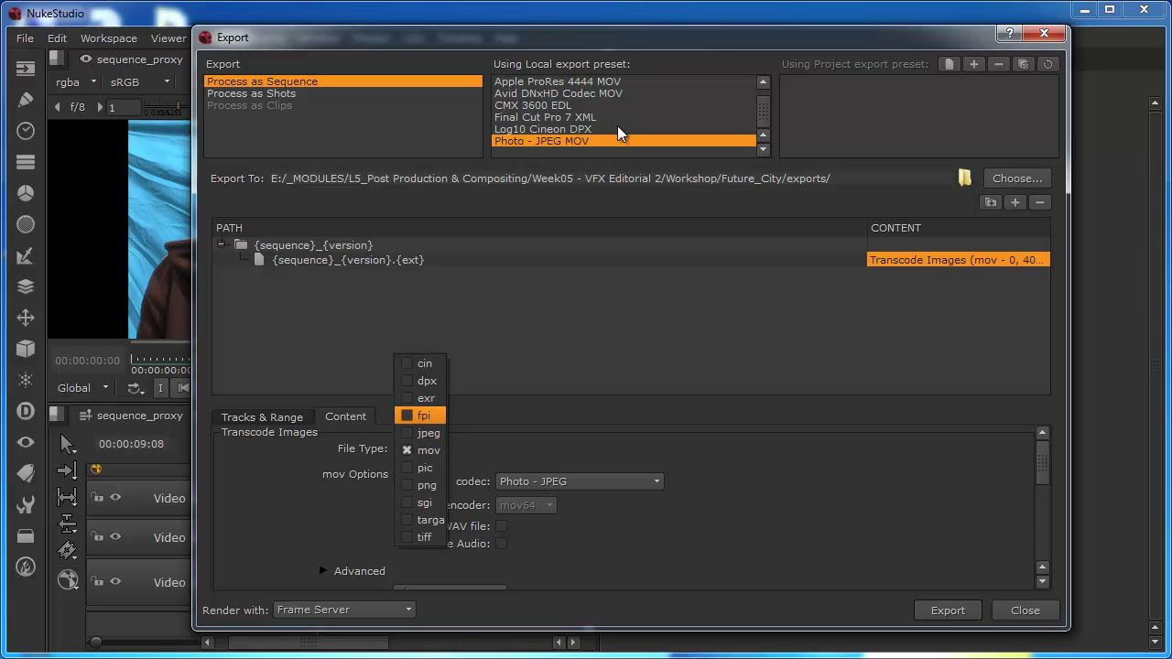
{"action": "left_click", "coordinate": [435, 449]}
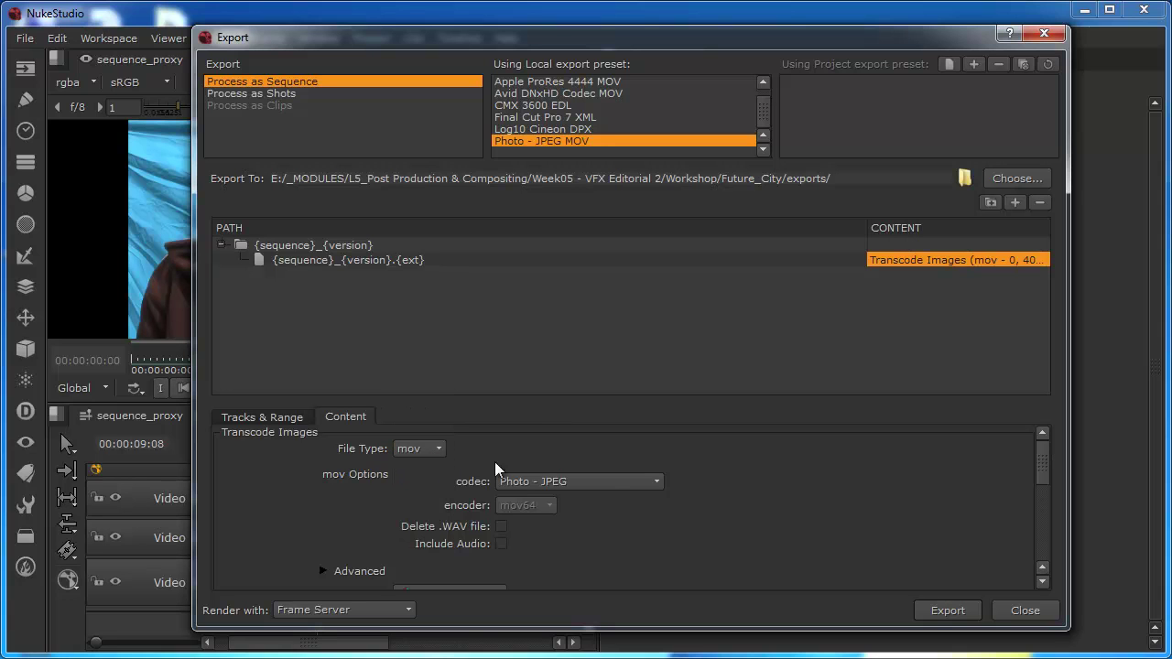
{"action": "scroll", "coordinate": [770, 513], "scroll_direction": "down", "scroll_amount": 2}
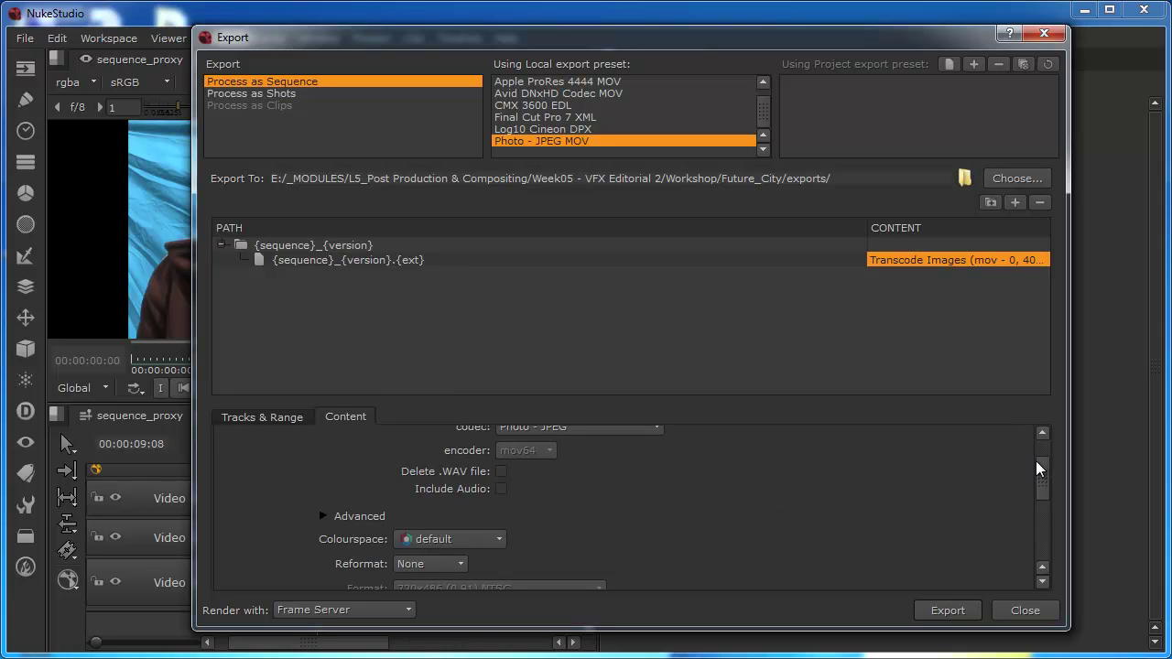
{"action": "left_click_drag", "start_coordinate": [1036, 461], "coordinate": [782, 489]}
Set Reformat to 'to format' with the 1920x1080 HD_1080 output format.
{"action": "left_click", "coordinate": [430, 499]}
{"action": "left_click", "coordinate": [426, 517]}
{"action": "left_click", "coordinate": [423, 527]}
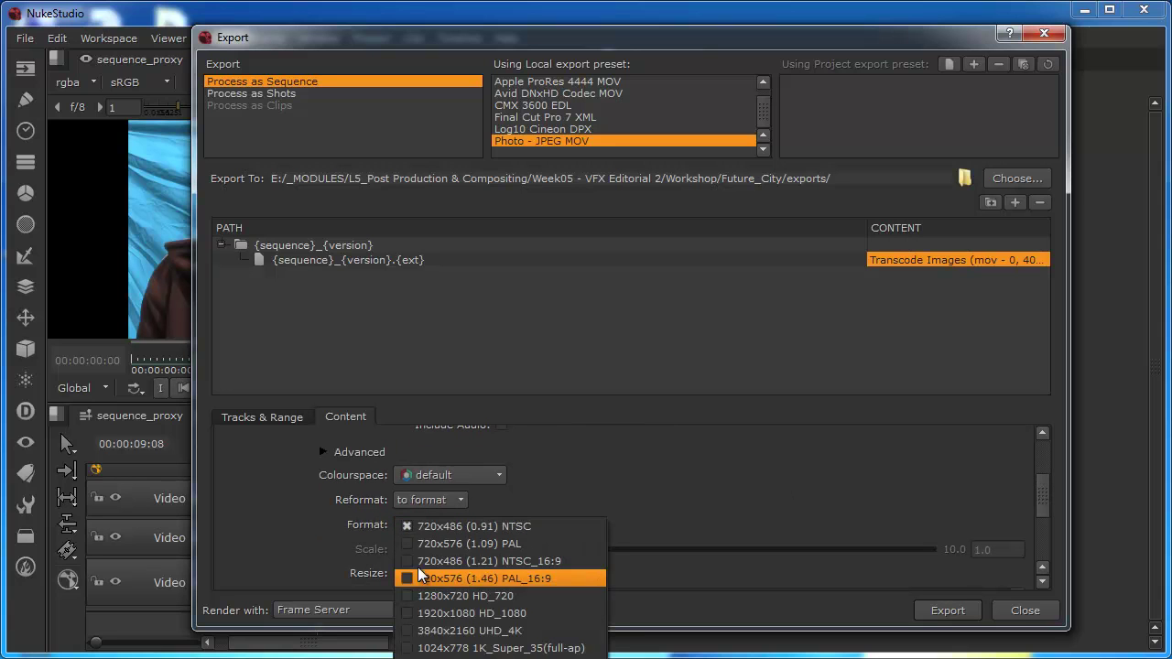
{"action": "left_click", "coordinate": [426, 613]}
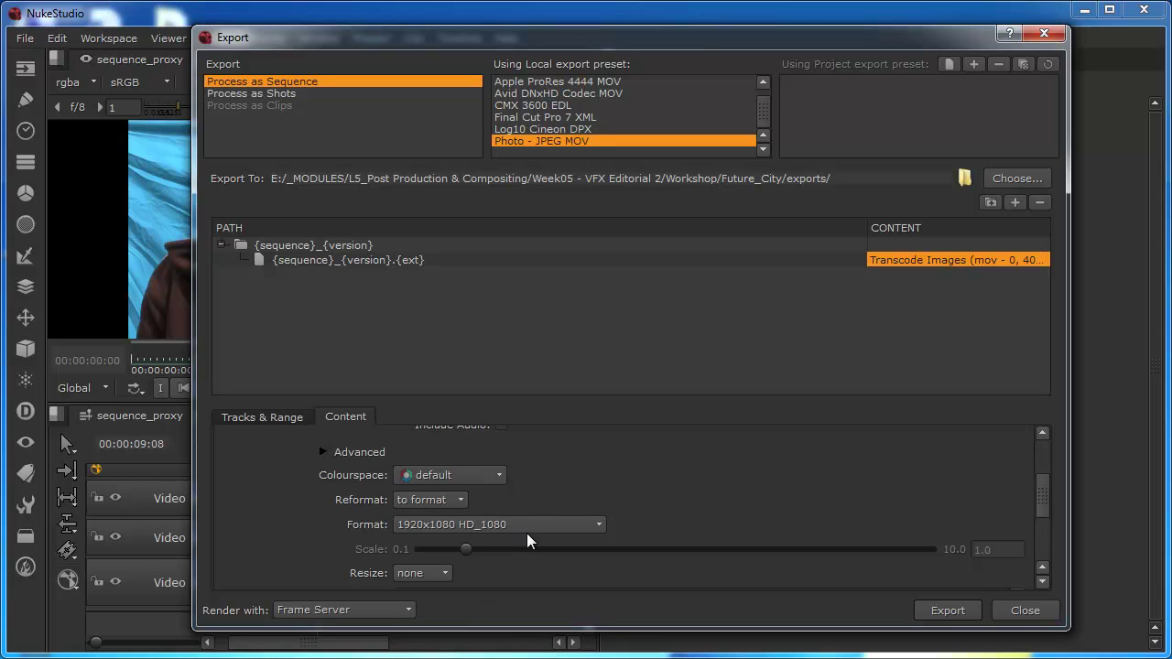
{"action": "left_click_drag", "start_coordinate": [1049, 502], "coordinate": [1044, 559]}
{"action": "left_click", "coordinate": [323, 481]}
{"action": "left_click", "coordinate": [343, 570]}
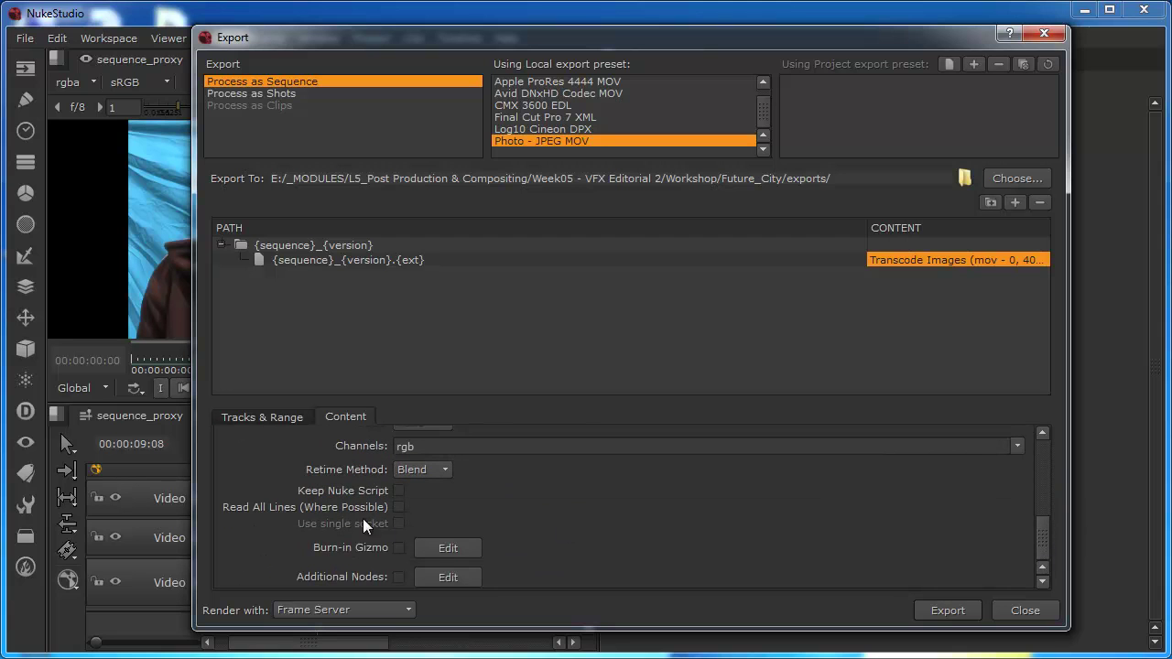
Export sequence_proxy, keep the template changes, and wait for the queue to reach 100% Finished.
{"action": "left_click", "coordinate": [952, 613]}
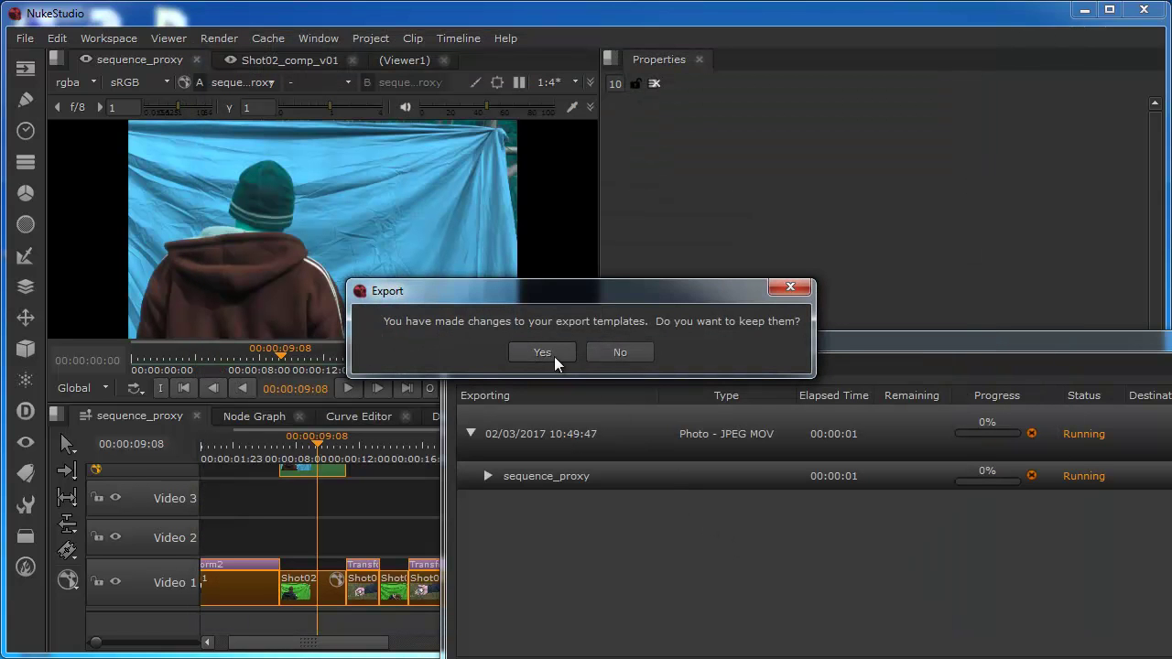
{"action": "left_click", "coordinate": [565, 346]}
{"action": "left_click_drag", "start_coordinate": [670, 339], "coordinate": [374, 117]}
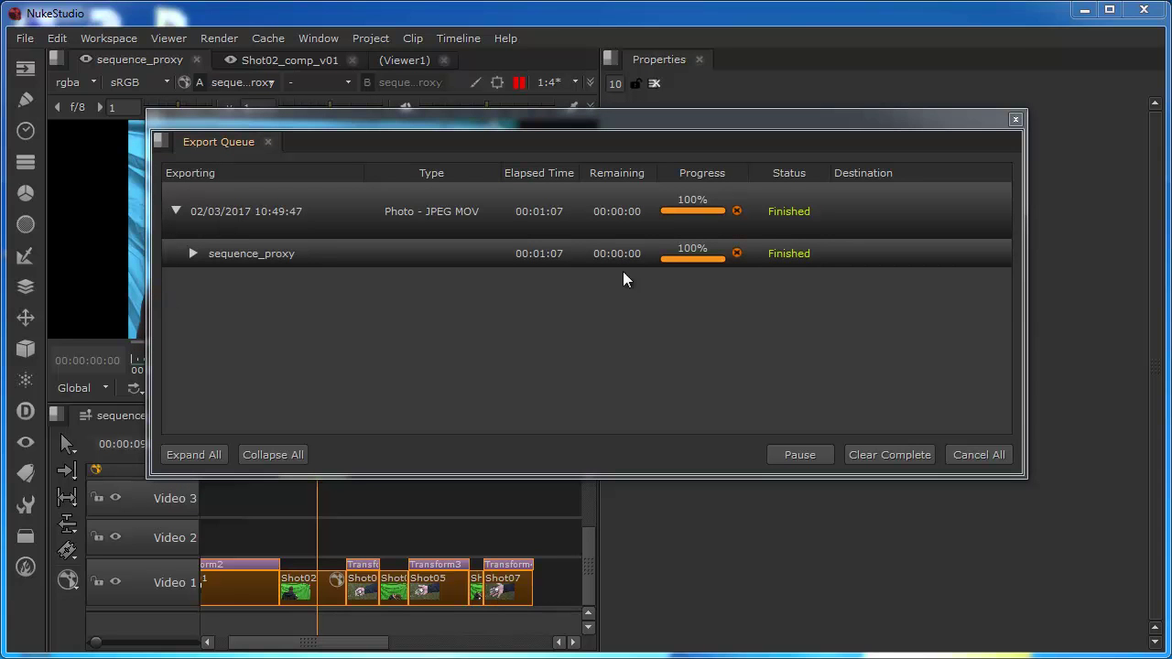
{"action": "left_click_drag", "start_coordinate": [1171, 236], "coordinate": [835, 132]}
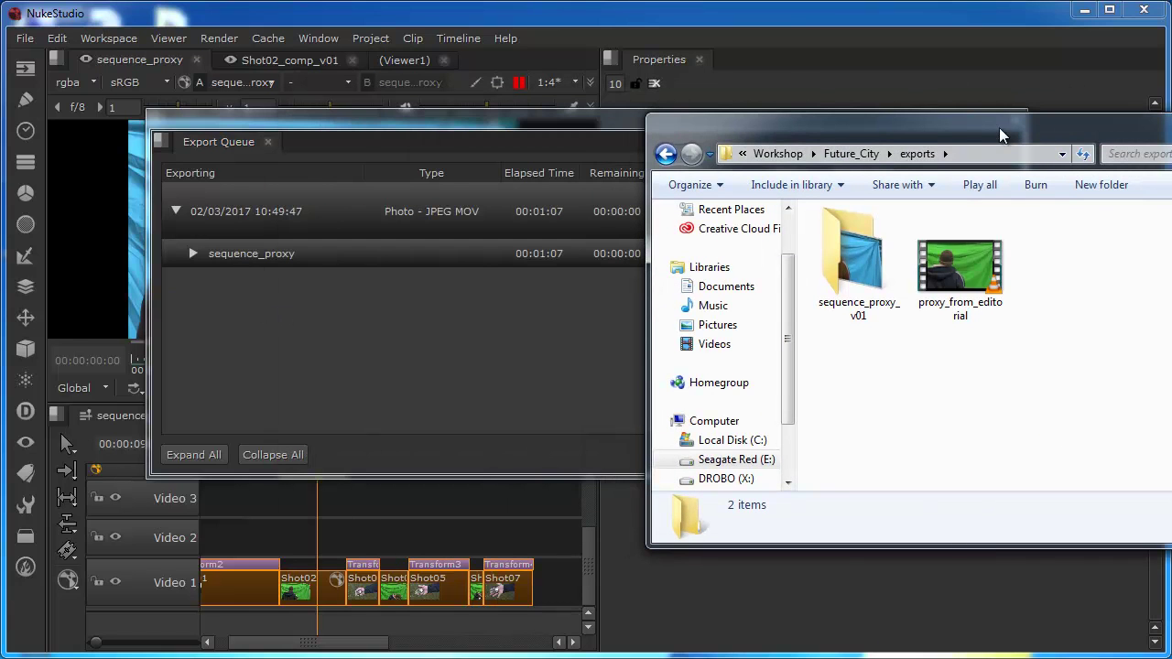
Play sequence_proxy_v01.mov from the exports folder's sequence_proxy_v01 subfolder in VLC.
{"action": "left_click_drag", "start_coordinate": [999, 127], "coordinate": [621, 120]}
{"action": "double_click", "coordinate": [482, 257]}
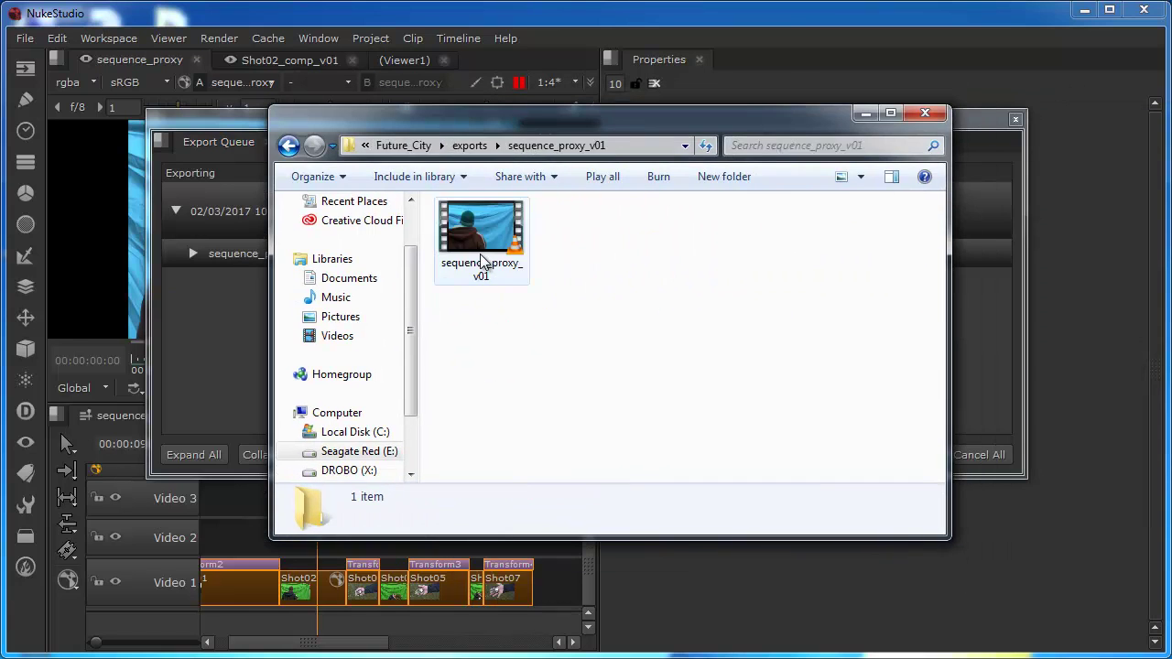
{"action": "left_click", "coordinate": [488, 235]}
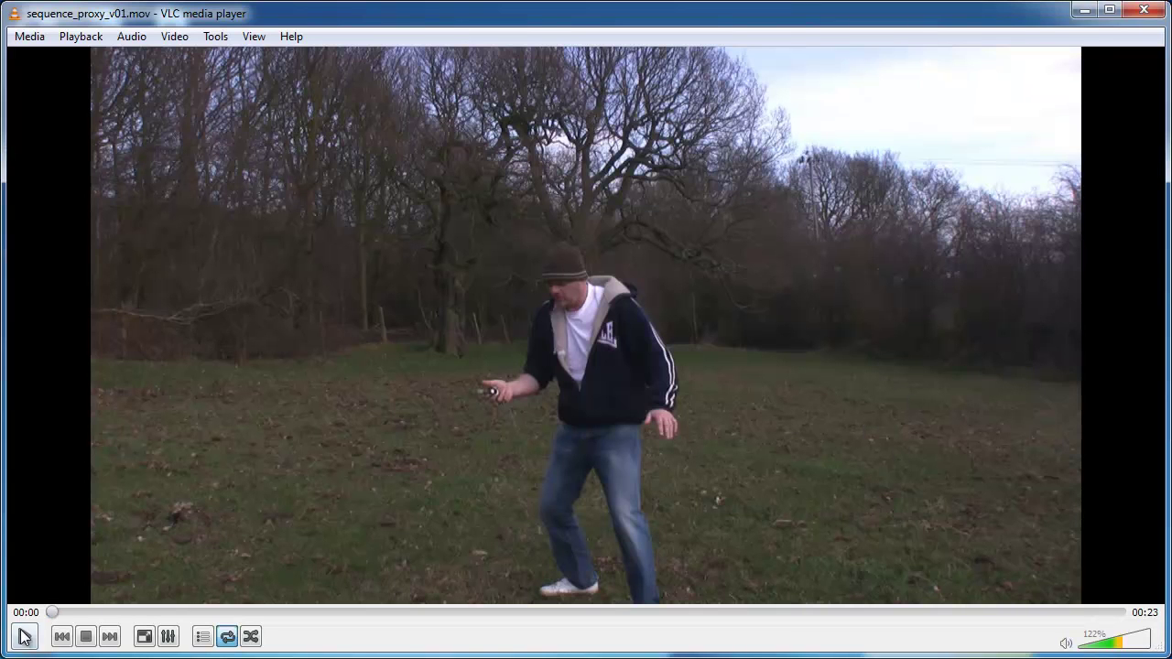
Play sequence_proxy_v01.mov in VLC, close VLC and Explorer, then Clear Complete and close the Export Queue.
{"action": "left_click", "coordinate": [25, 645]}
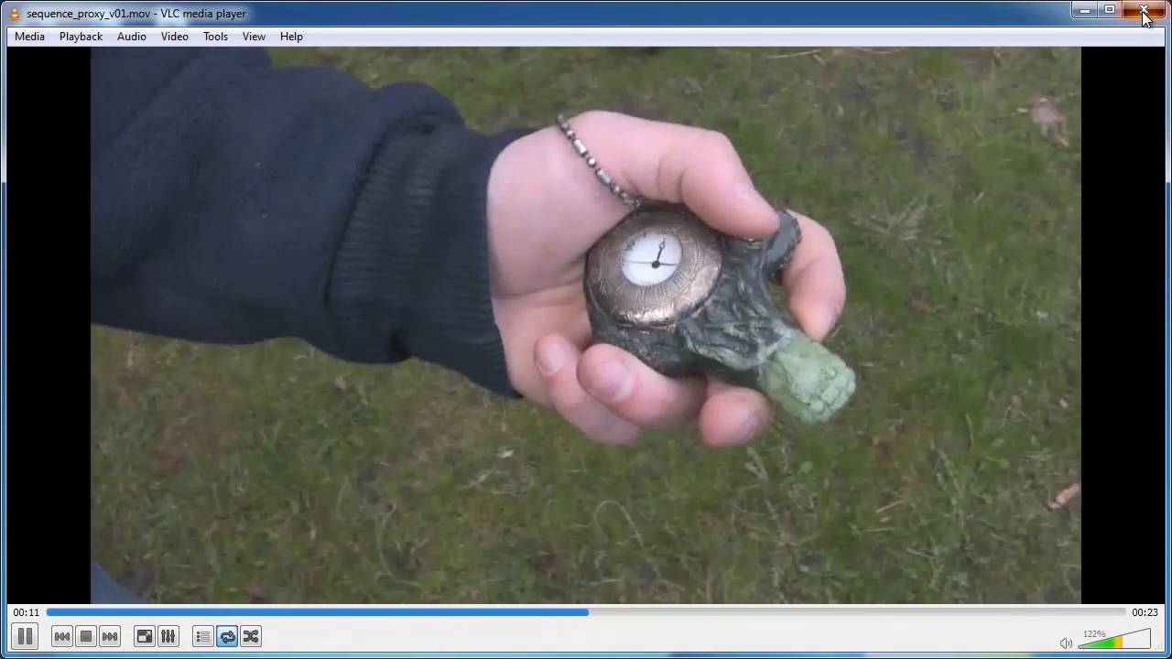
{"action": "left_click", "coordinate": [1144, 11]}
{"action": "key", "text": "alt+F4"}
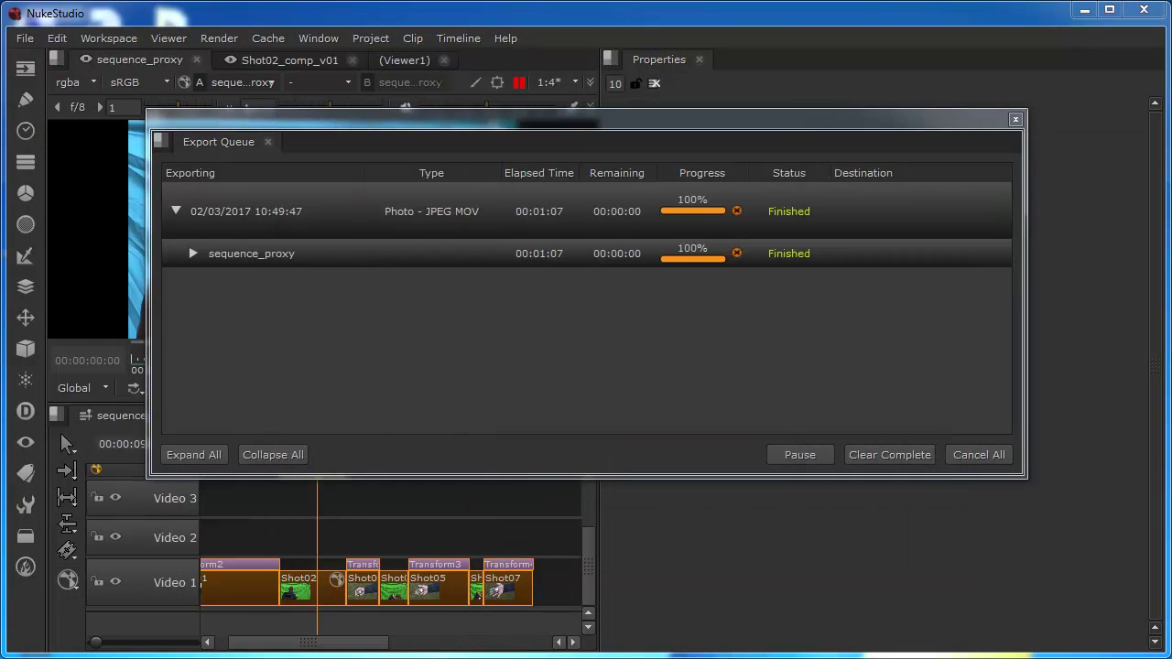
{"action": "left_click", "coordinate": [883, 456]}
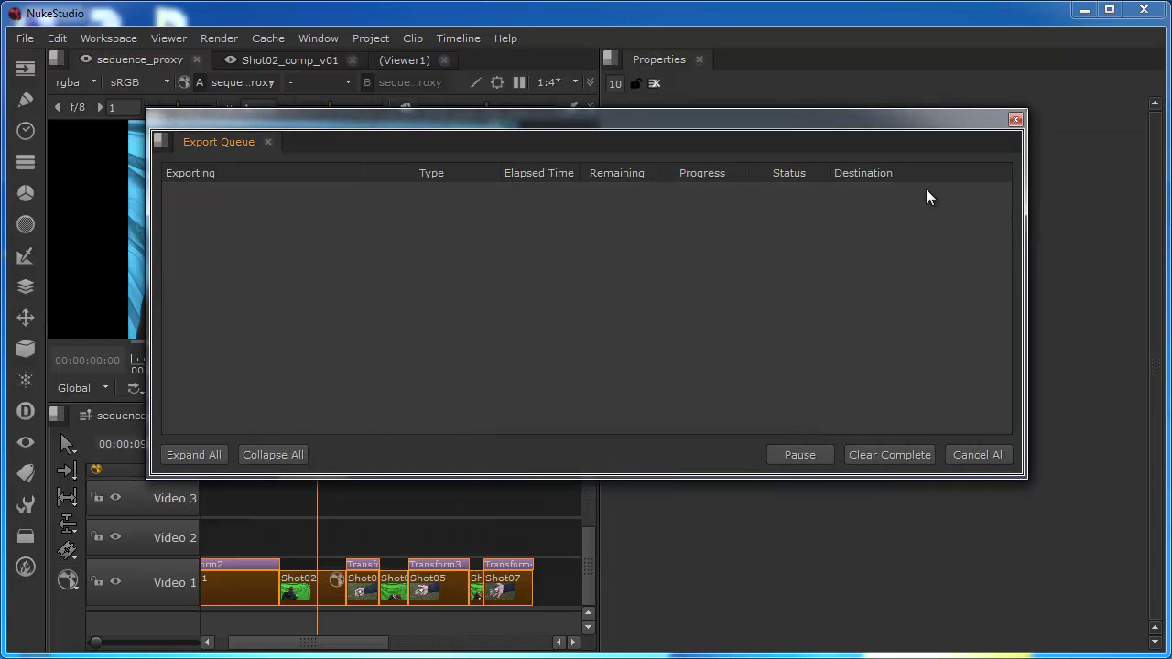
{"action": "left_click", "coordinate": [1014, 119]}
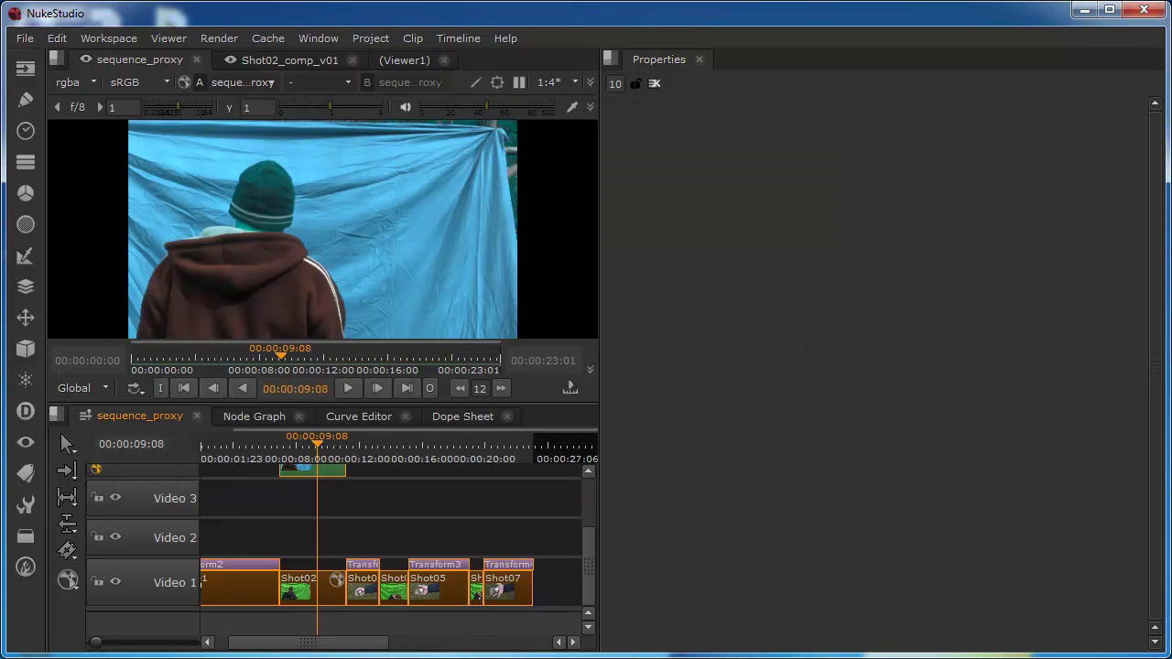
Pause the viewer with the P shortcut so its pause button turns red.
{"action": "key", "text": "p"}
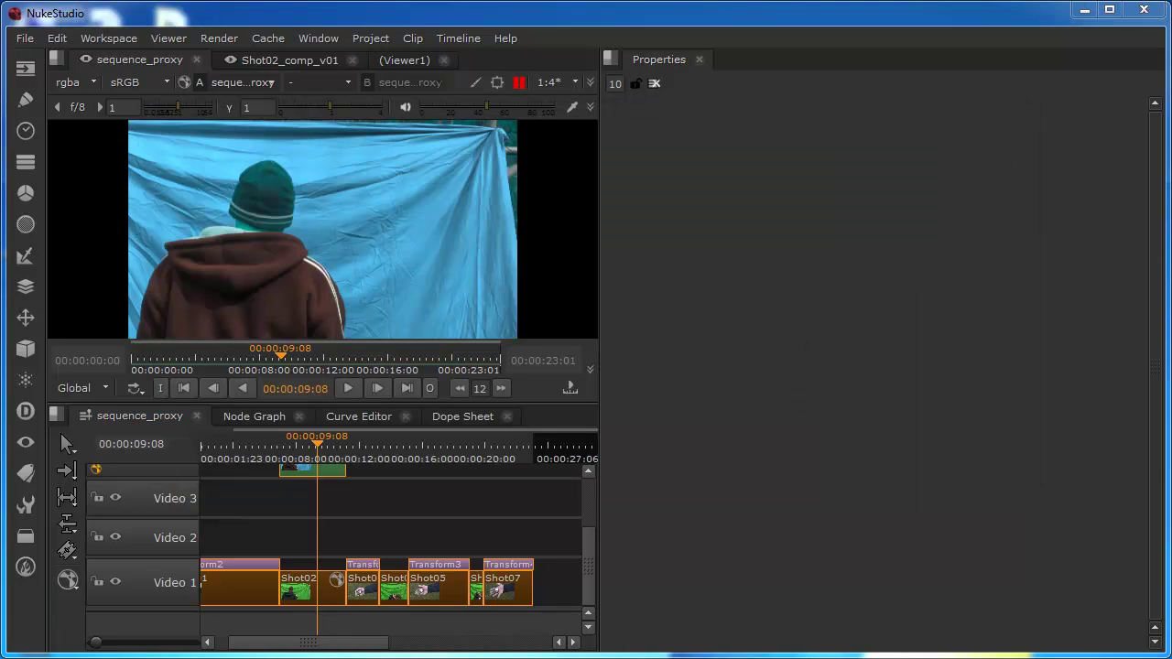